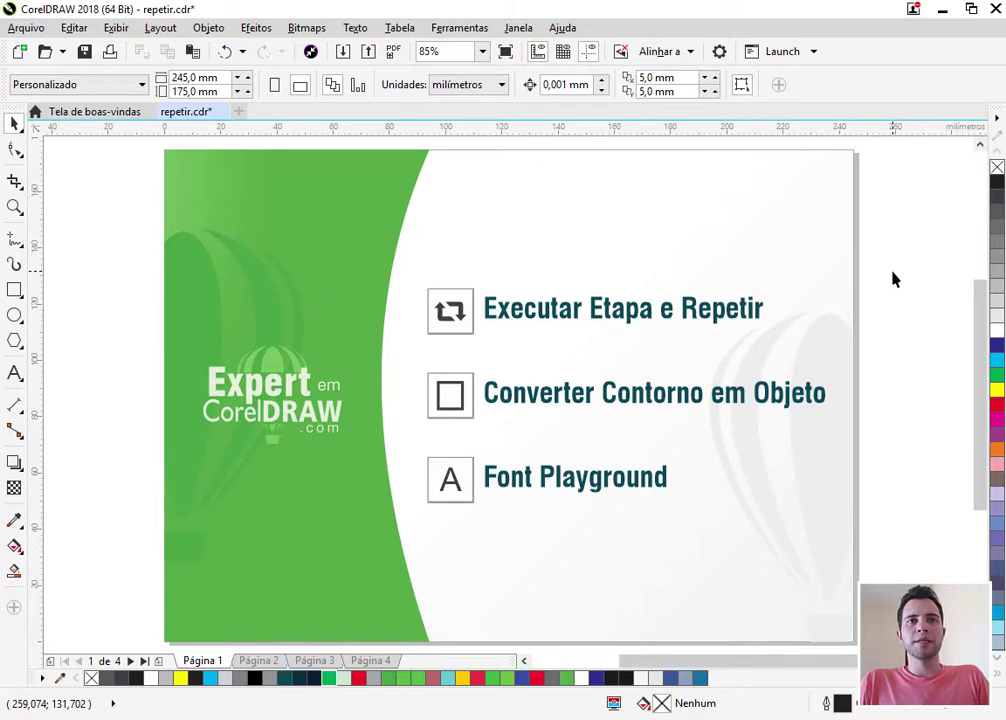
# Step: Go to Página 2 of the document and open the Executar etapa e repetir settings
pyautogui.click(259, 661)
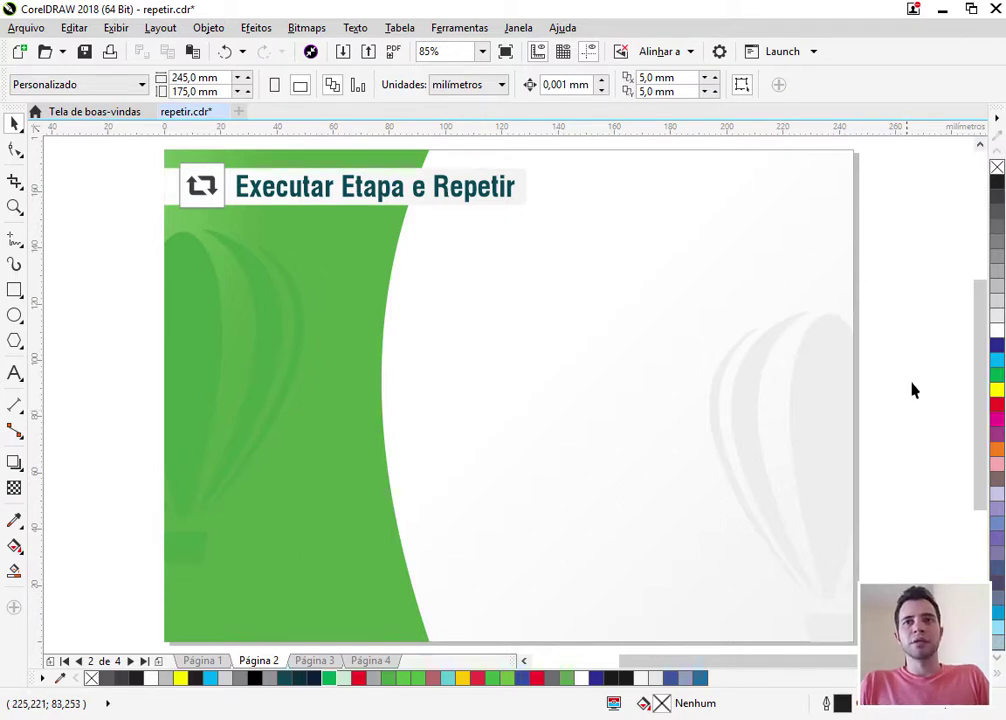
pyautogui.click(80, 30)
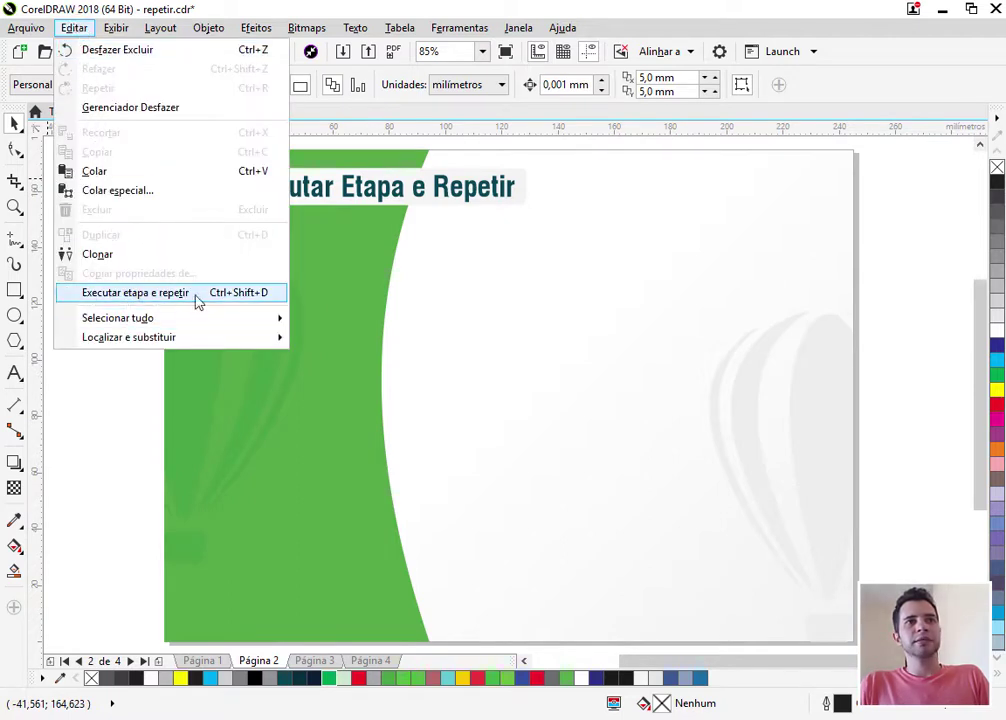
pyautogui.click(245, 295)
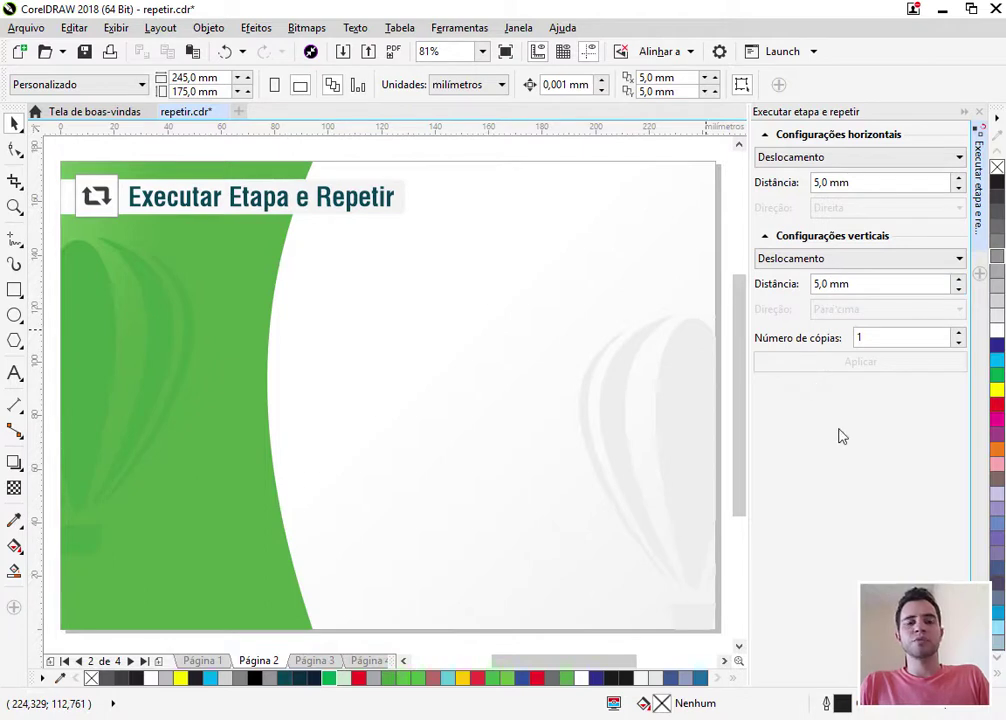
# Step: Collapse the vertical settings and set the horizontal mode to Sem deslocamento
pyautogui.click(765, 134)
pyautogui.click(765, 160)
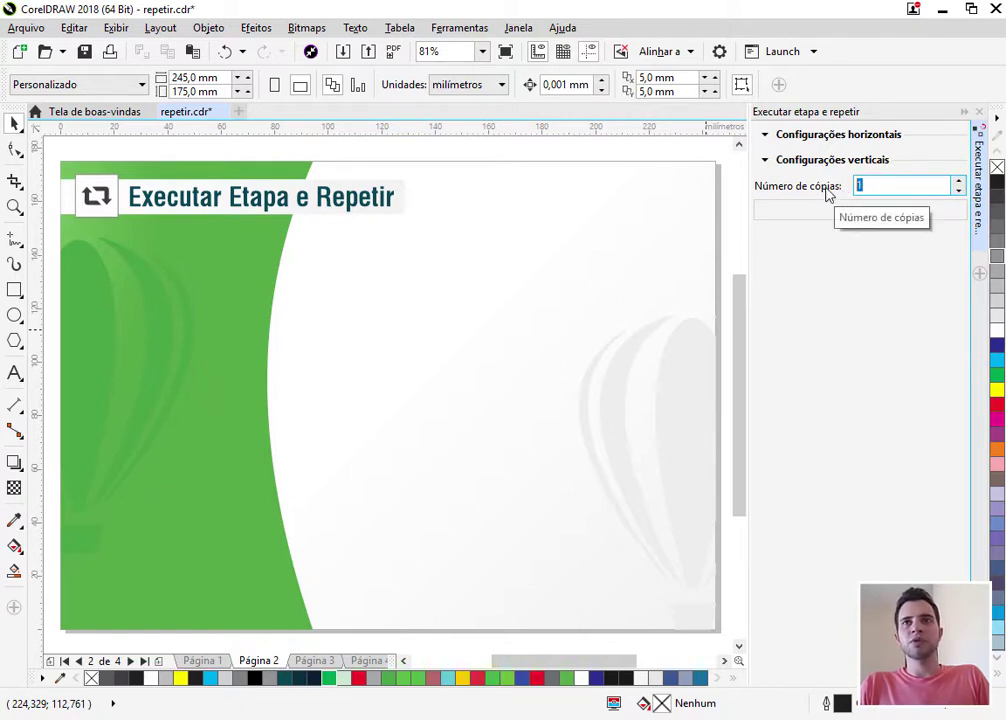
pyautogui.click(764, 134)
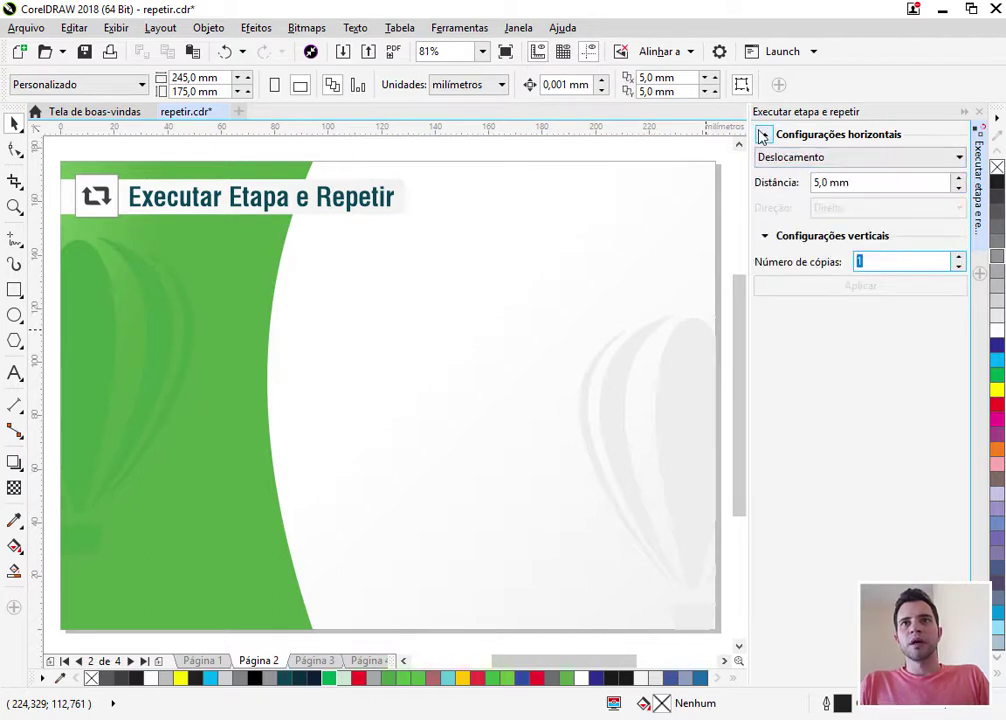
pyautogui.click(800, 159)
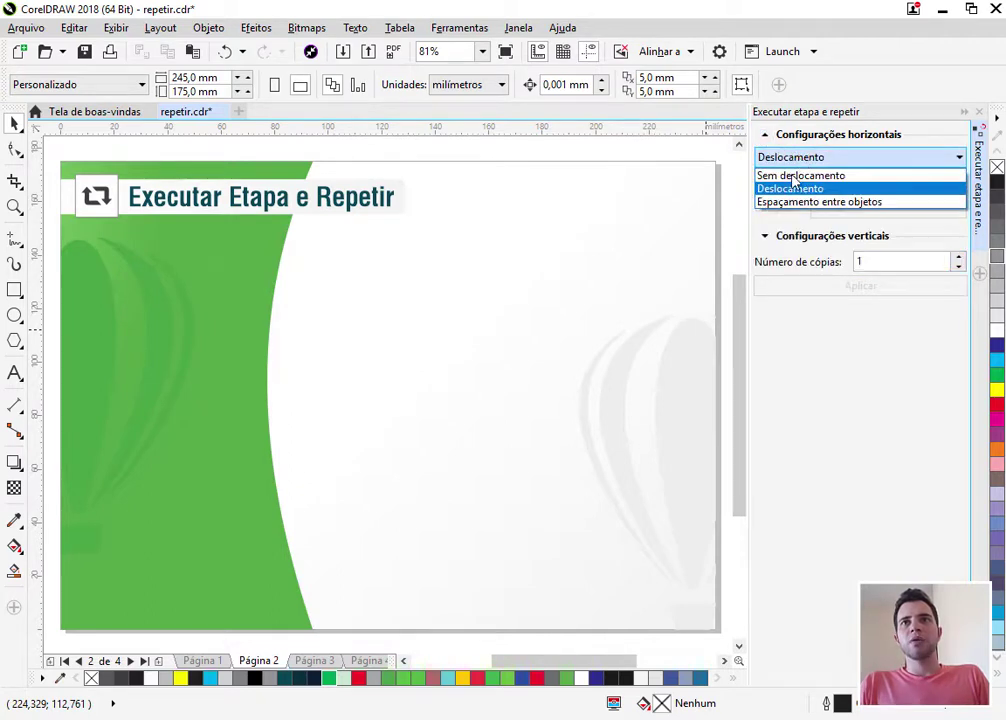
pyautogui.click(790, 176)
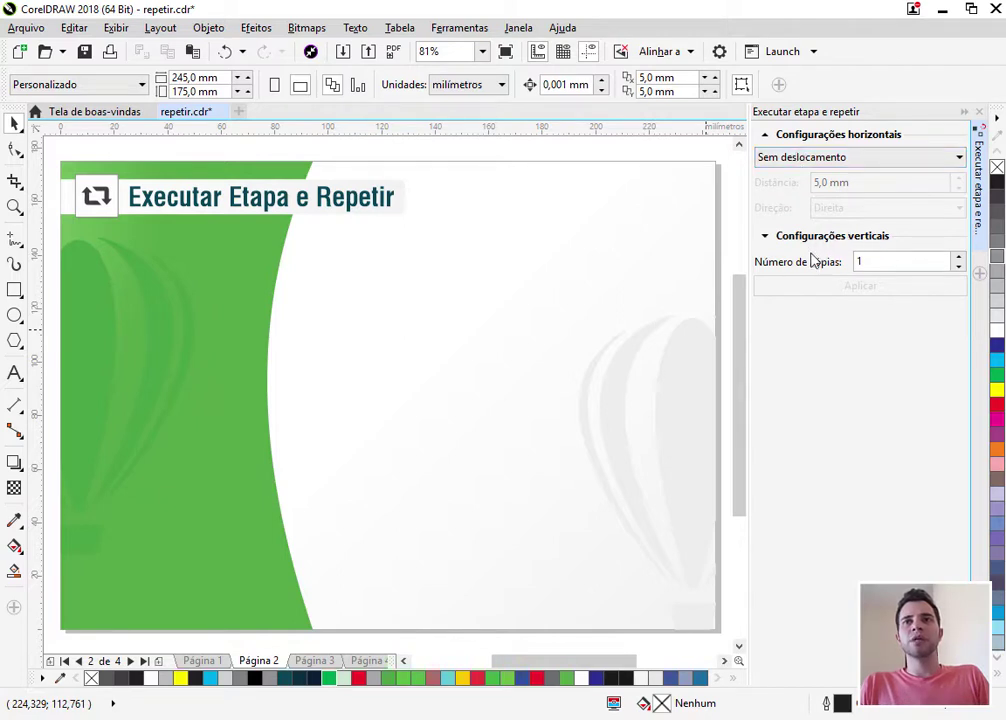
pyautogui.click(860, 259)
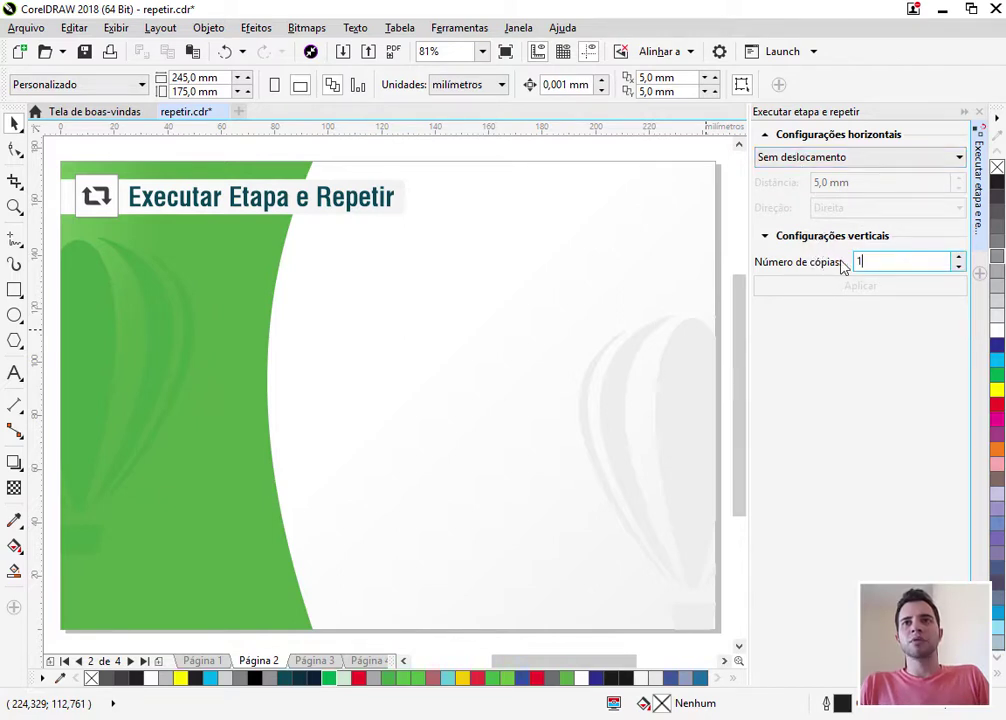
# Step: Draw a square about 17.6 mm per side on the white area beside the green curve, filled with Verde and without outline
pyautogui.click(404, 370)
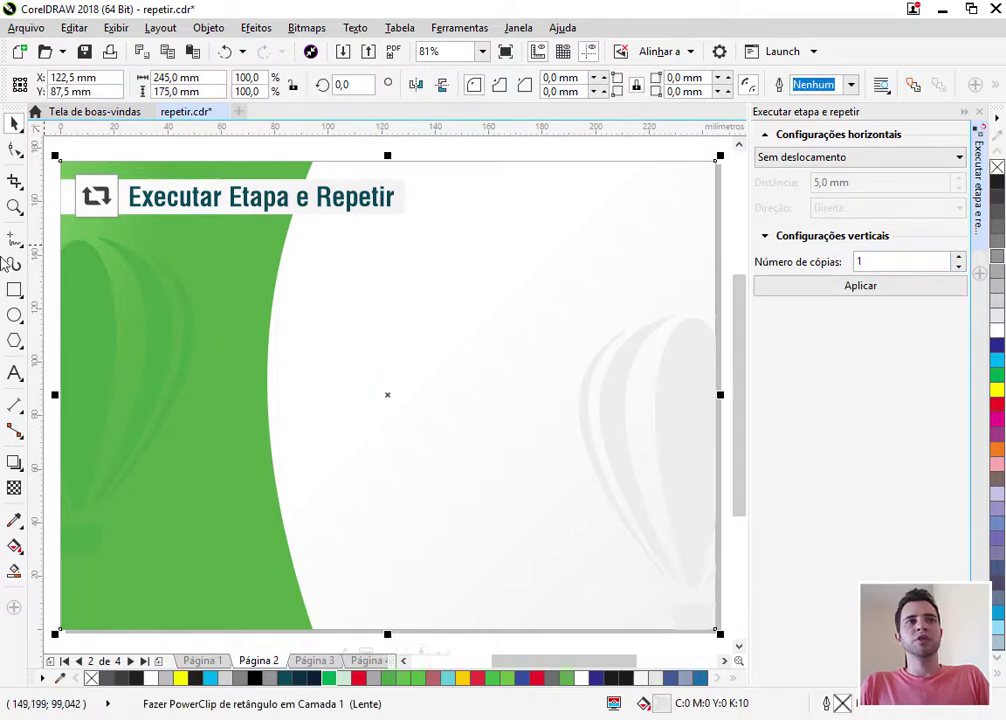
pyautogui.click(12, 288)
pyautogui.moveTo(322, 384); pyautogui.dragTo(358, 422)
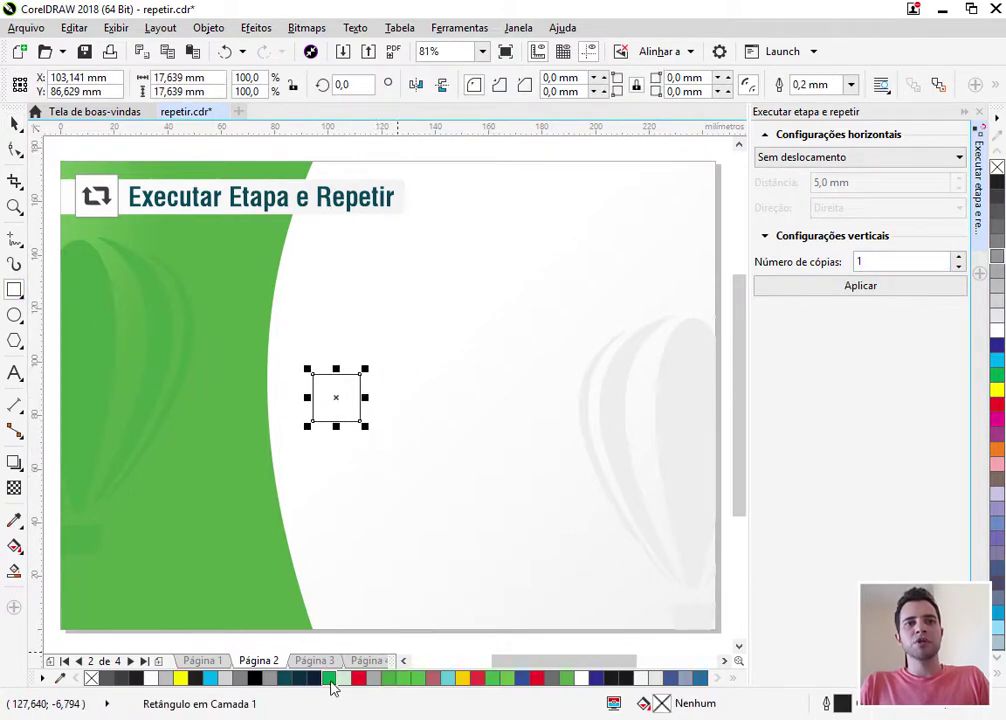
pyautogui.click(330, 679)
pyautogui.click(15, 123)
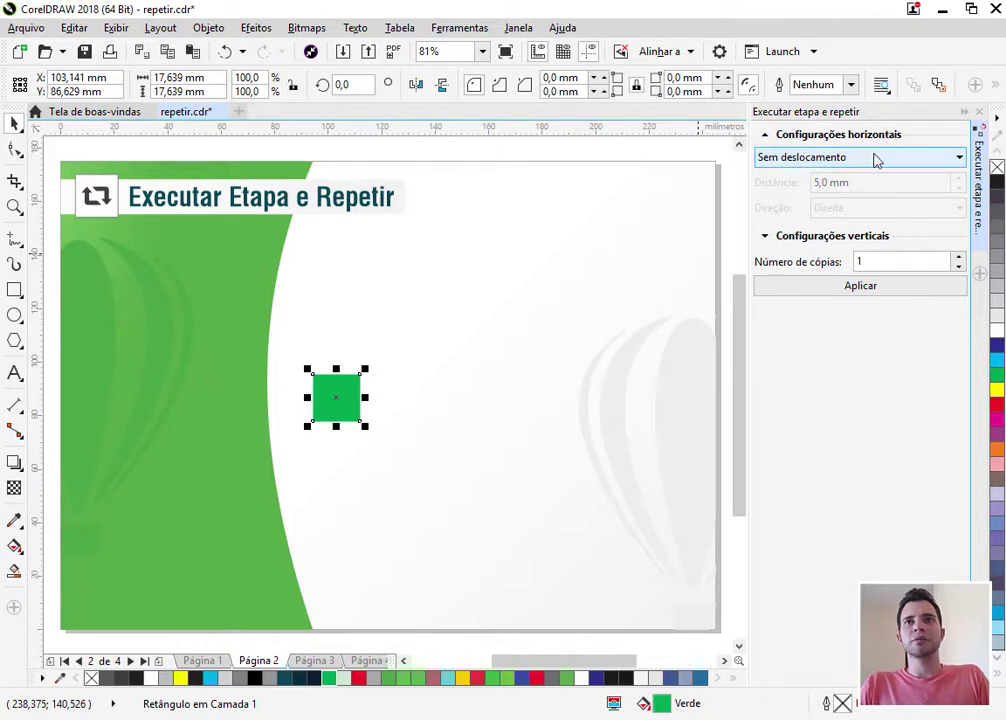
# Step: Try repeating the green square as 3 copies with a 5 mm vertical Deslocamento, and undo the copies
pyautogui.click(811, 242)
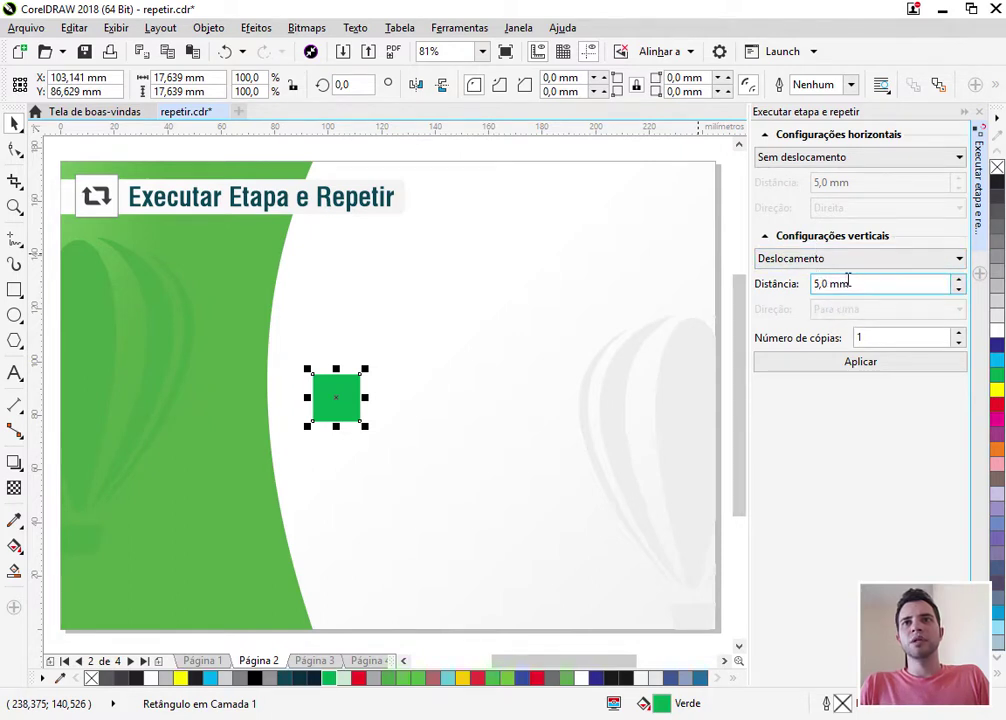
pyautogui.moveTo(880, 337); pyautogui.dragTo(797, 341)
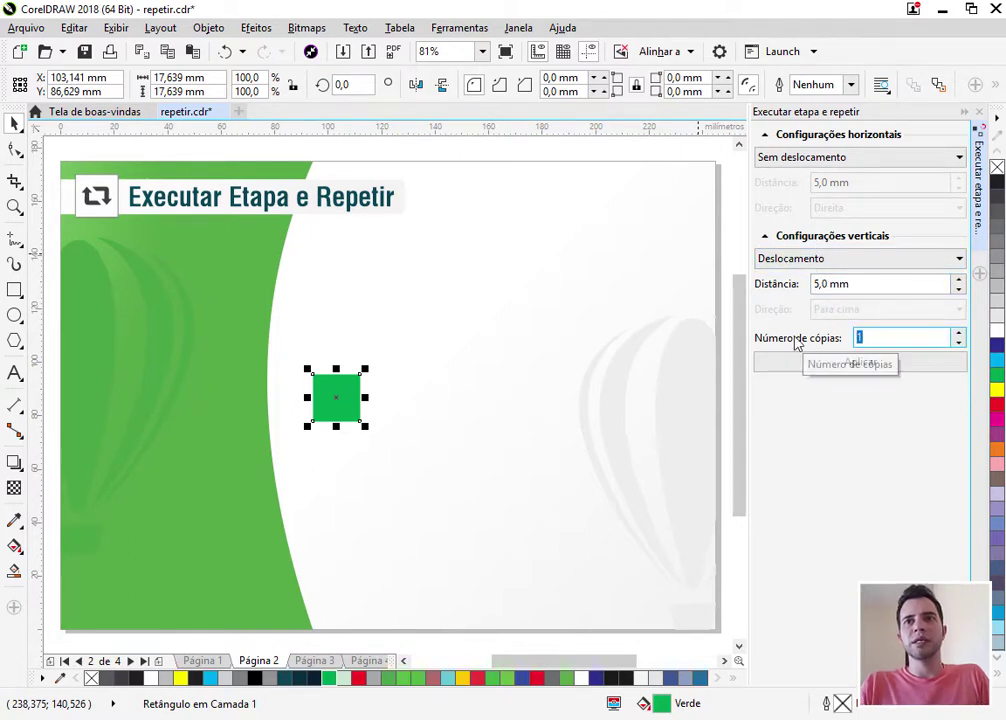
pyautogui.write('3')
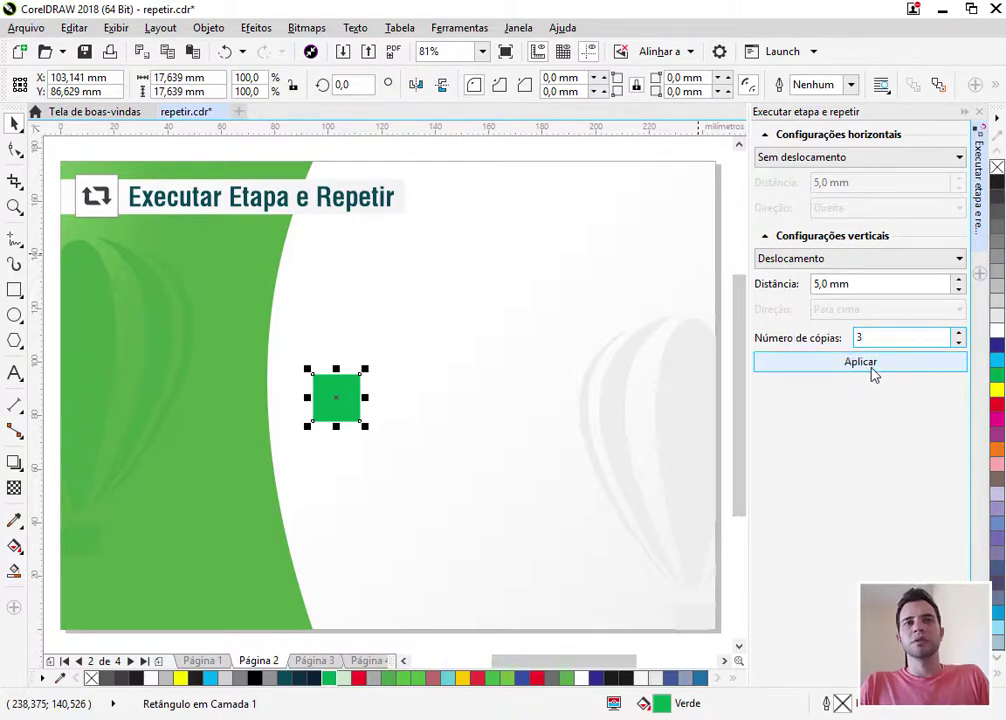
pyautogui.click(860, 362)
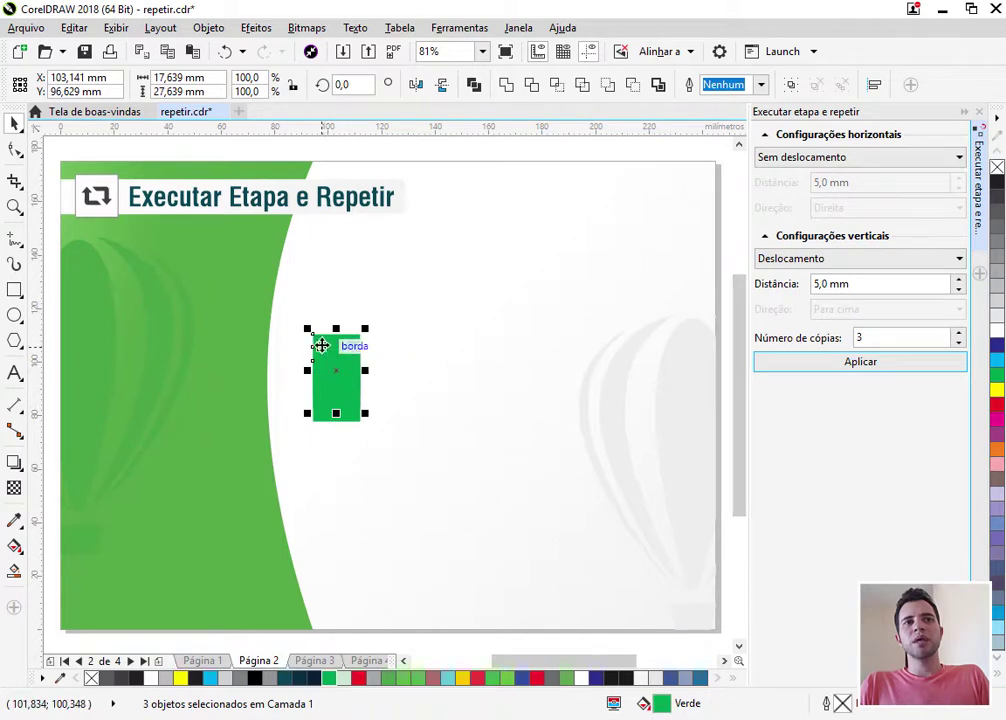
pyautogui.hotkey('ctrl', 'z')
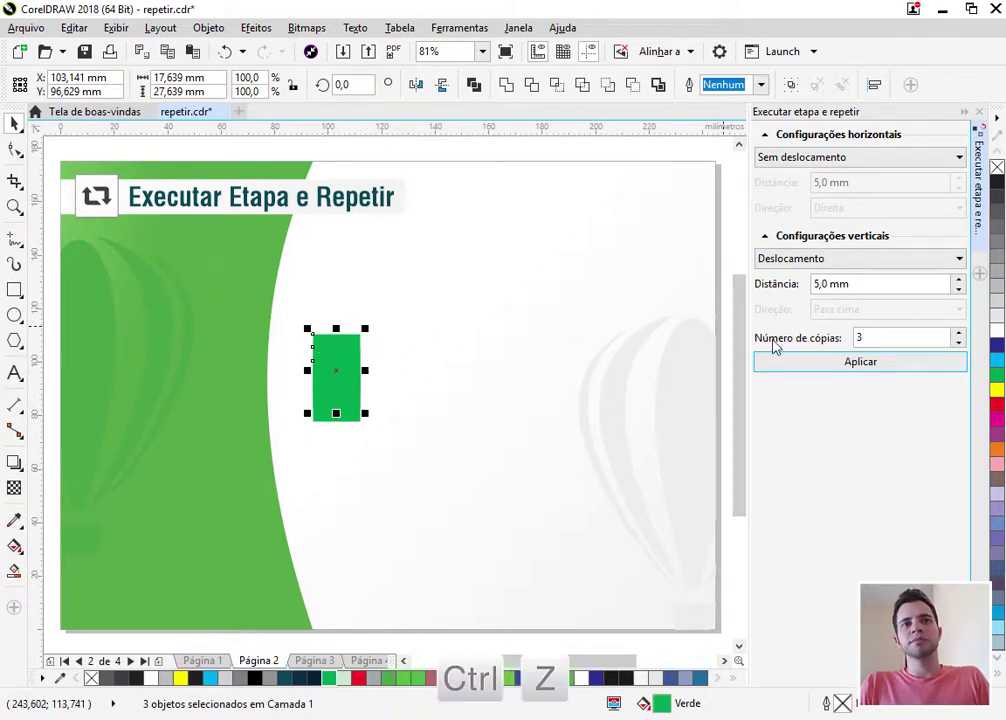
# Step: Set the horizontal mode to Deslocamento and the vertical mode to Sem deslocamento
pyautogui.click(786, 157)
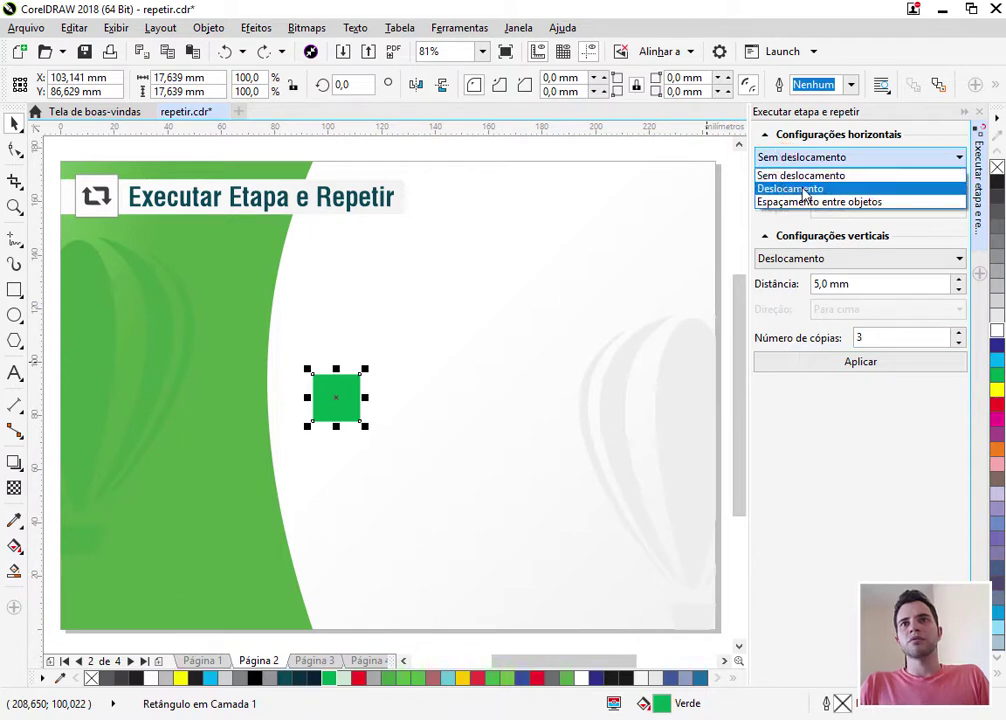
pyautogui.click(805, 190)
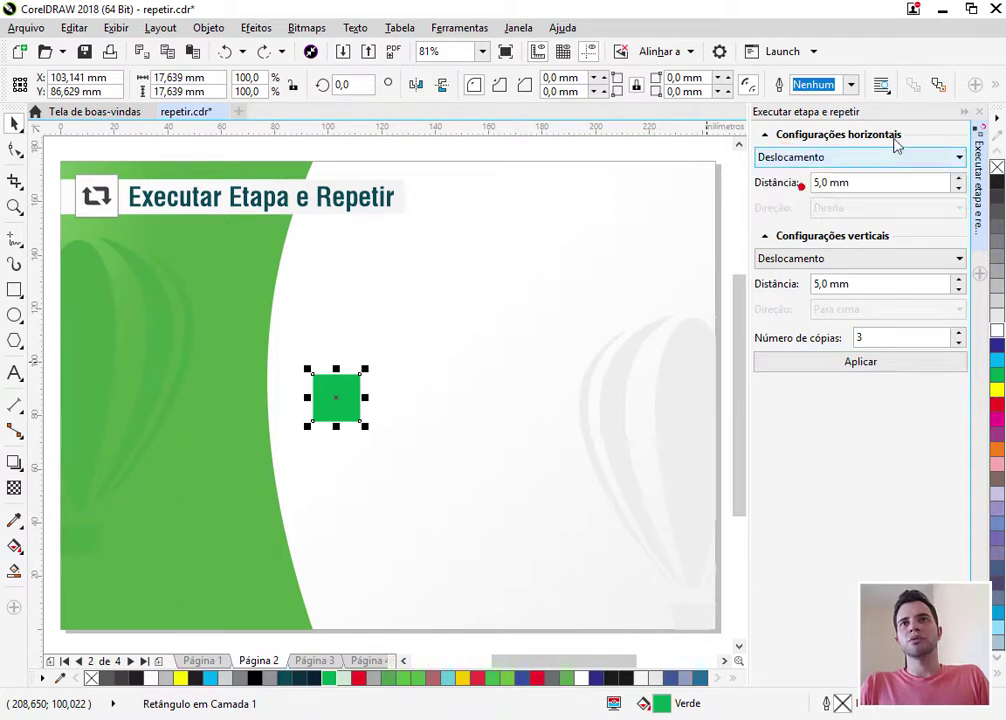
pyautogui.click(811, 259)
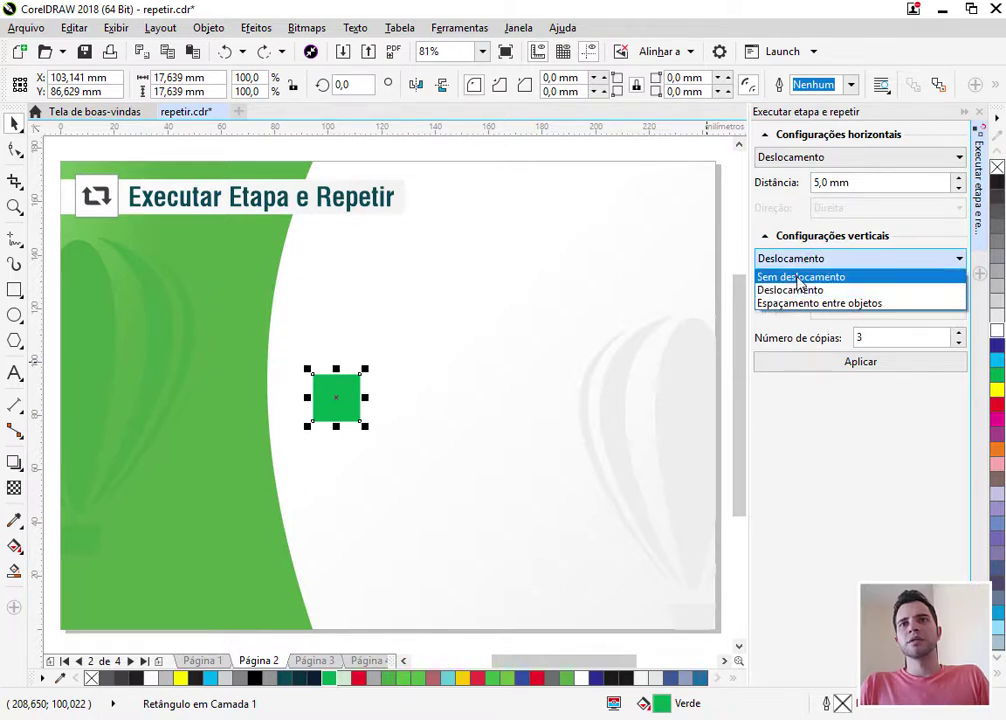
pyautogui.click(800, 278)
pyautogui.click(820, 182)
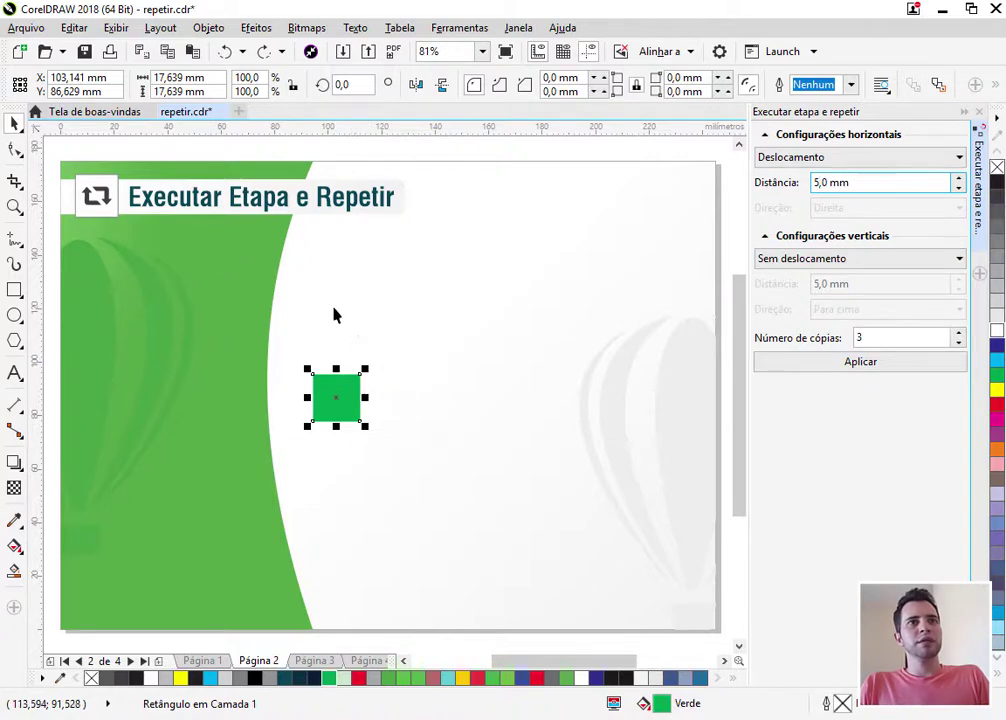
# Step: Resize the green square to 20 mm per side and move it slightly closer to the green curve
pyautogui.moveTo(365, 369); pyautogui.dragTo(388, 359)
pyautogui.click(178, 77)
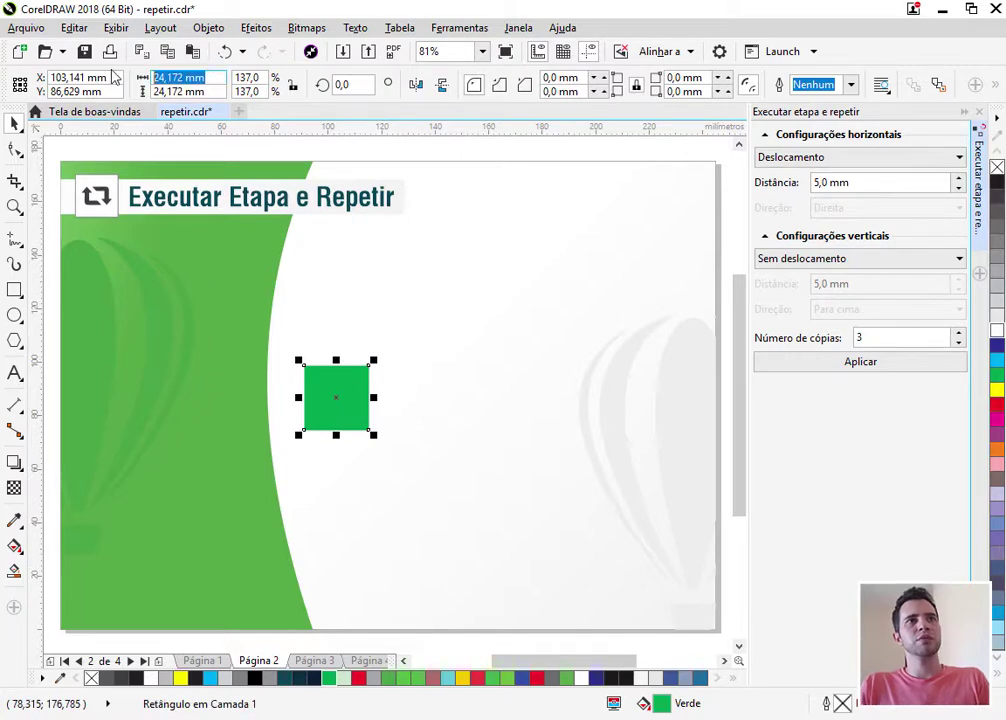
pyautogui.write('20')
pyautogui.press('Return')
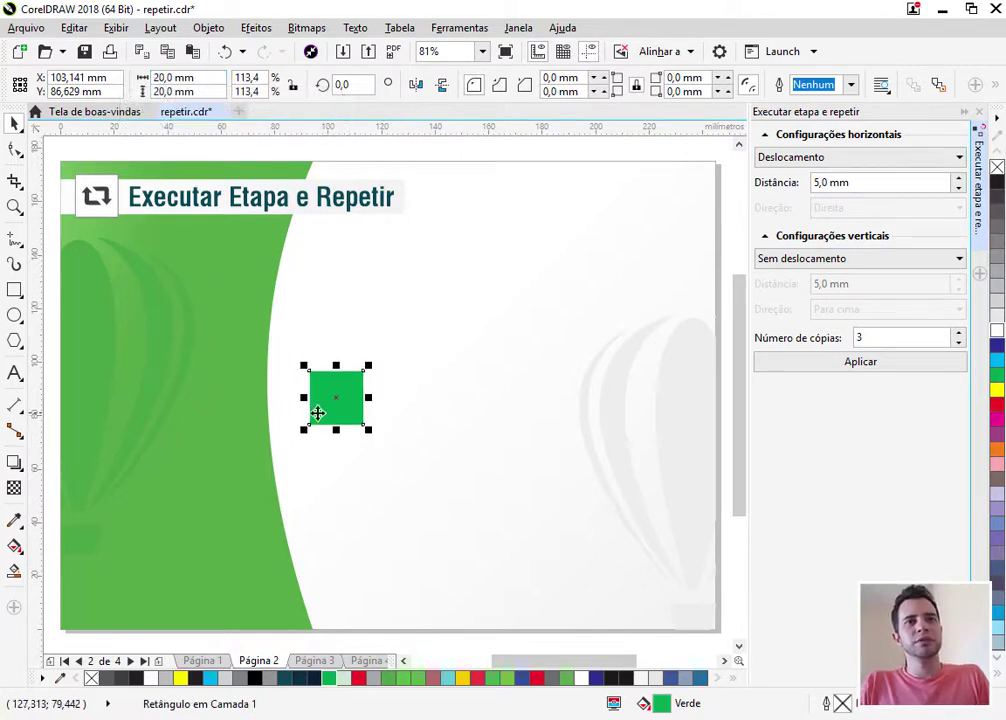
pyautogui.moveTo(337, 401); pyautogui.dragTo(319, 404)
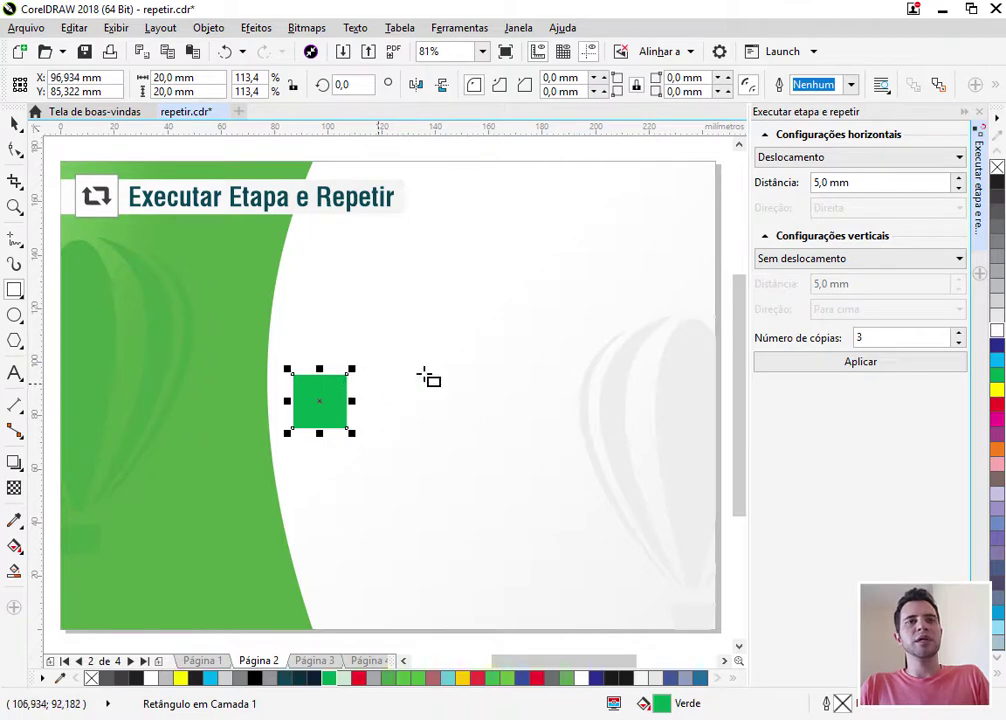
# Step: Set the horizontal offset distance to 25 mm and repeat the square as 3 copies
pyautogui.click(815, 182)
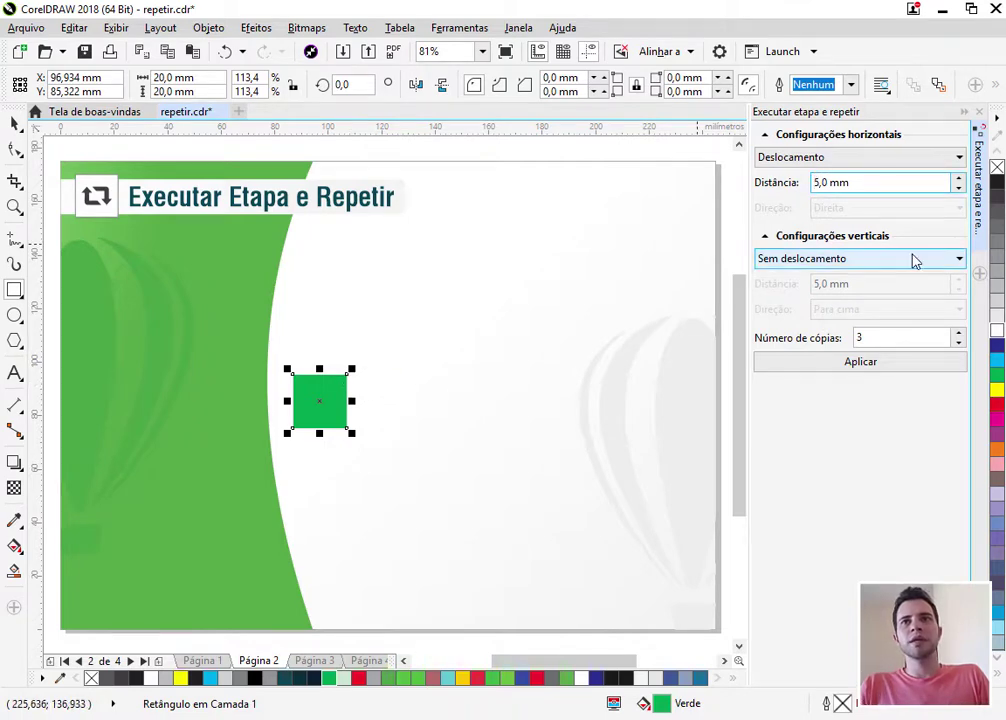
pyautogui.write('2')
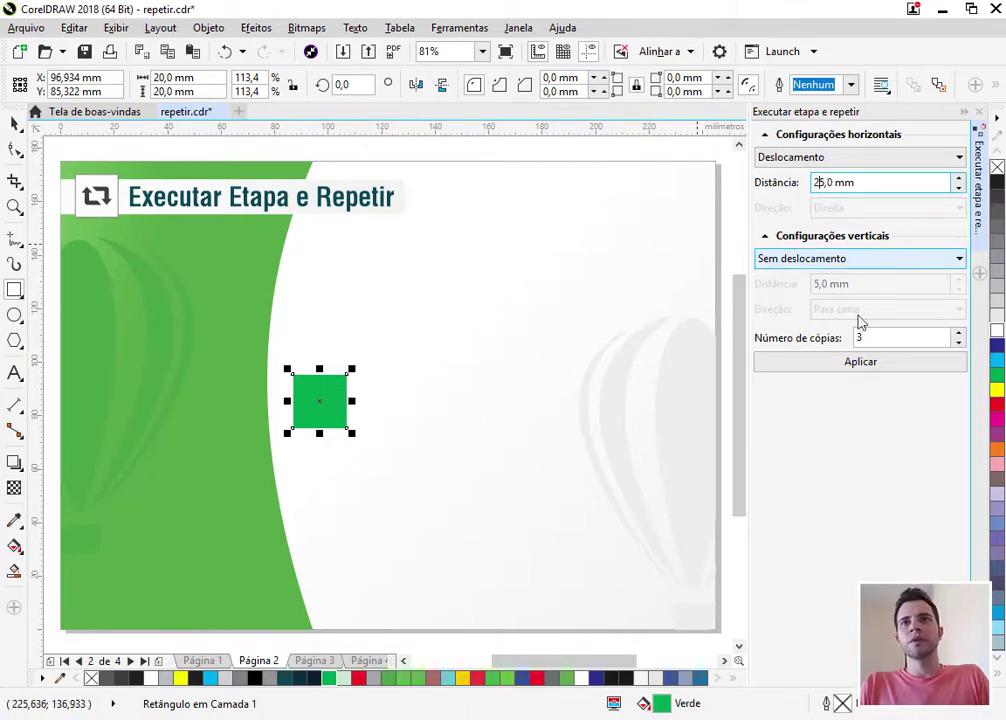
pyautogui.click(862, 362)
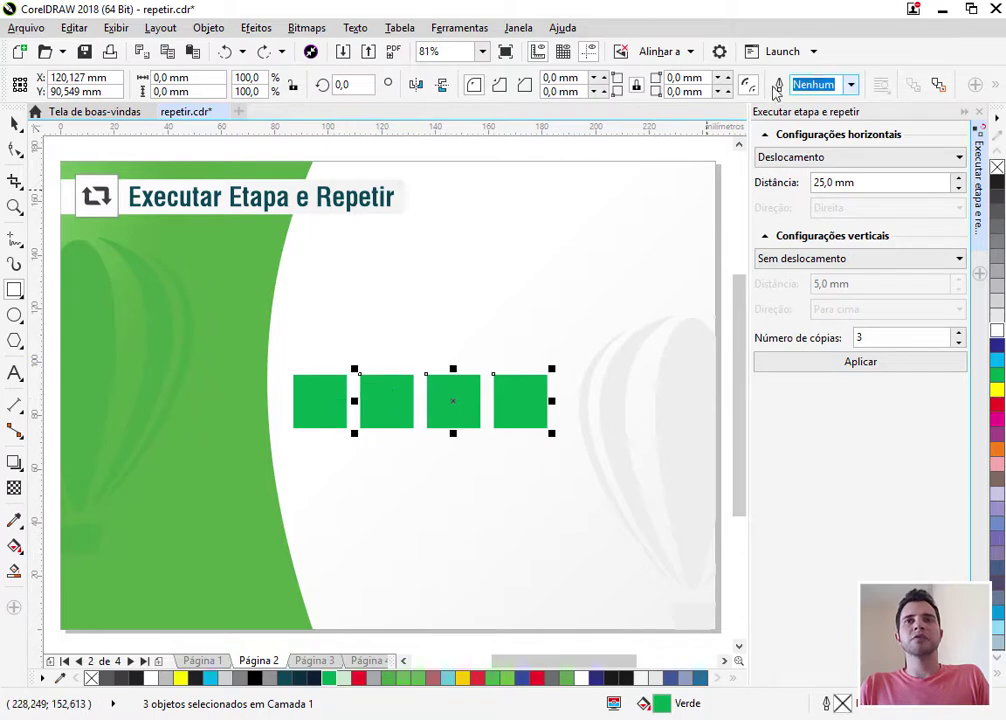
# Step: Change the horizontal mode to Espaçamento entre objetos and delete the three copied squares
pyautogui.click(816, 157)
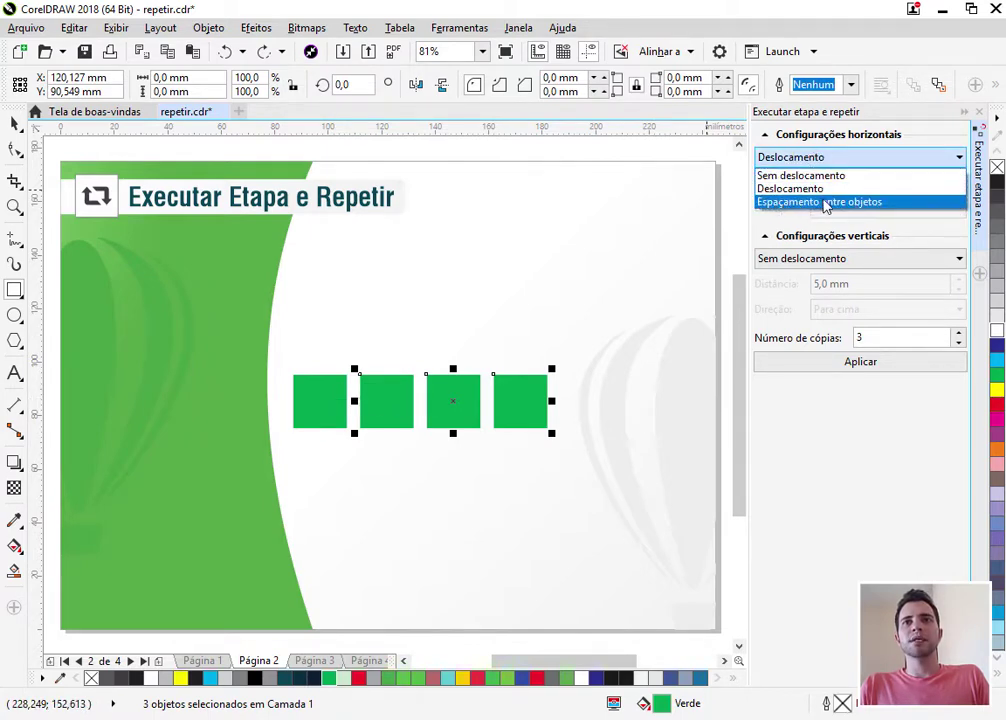
pyautogui.click(826, 203)
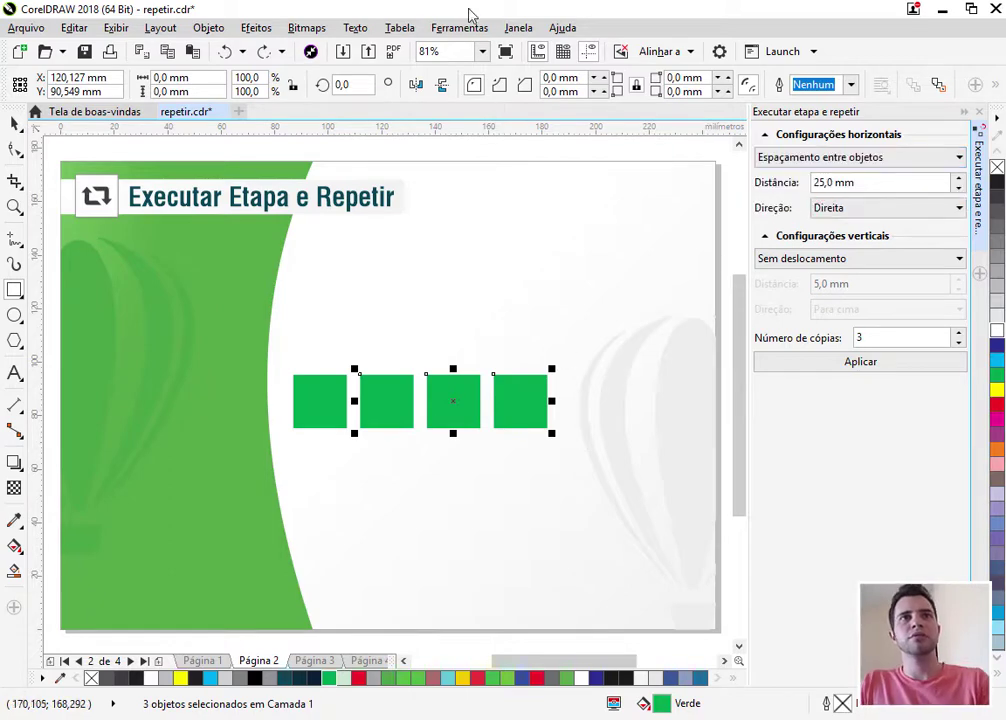
pyautogui.press('Delete')
# Step: Repeat the original square as 3 copies to the right with a 5 mm distance between objects
pyautogui.click(318, 403)
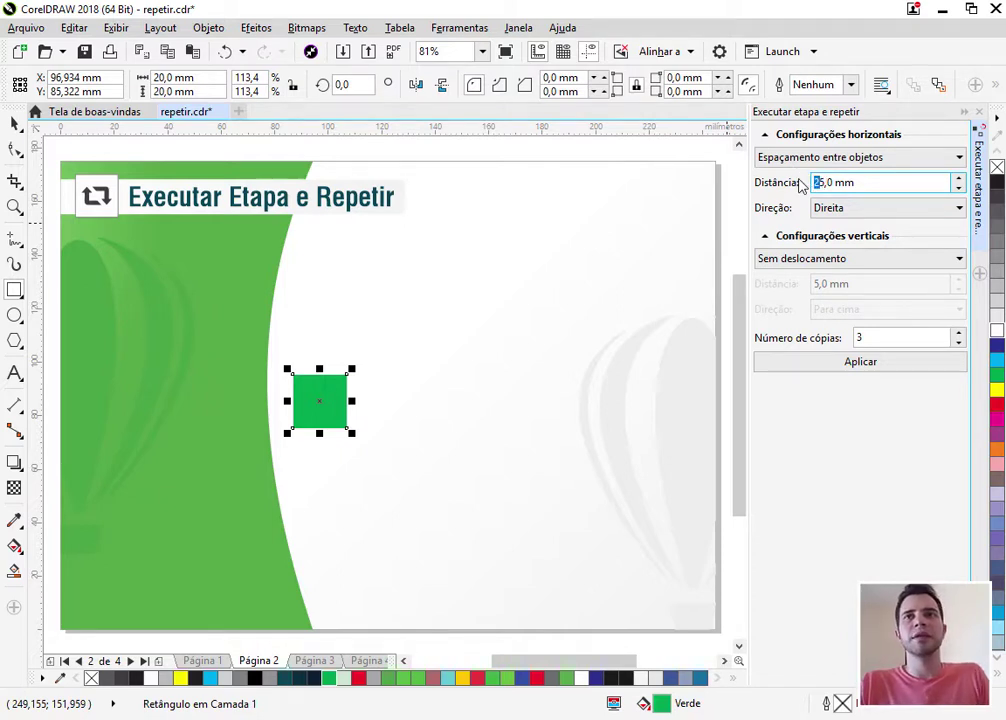
pyautogui.press('Delete')
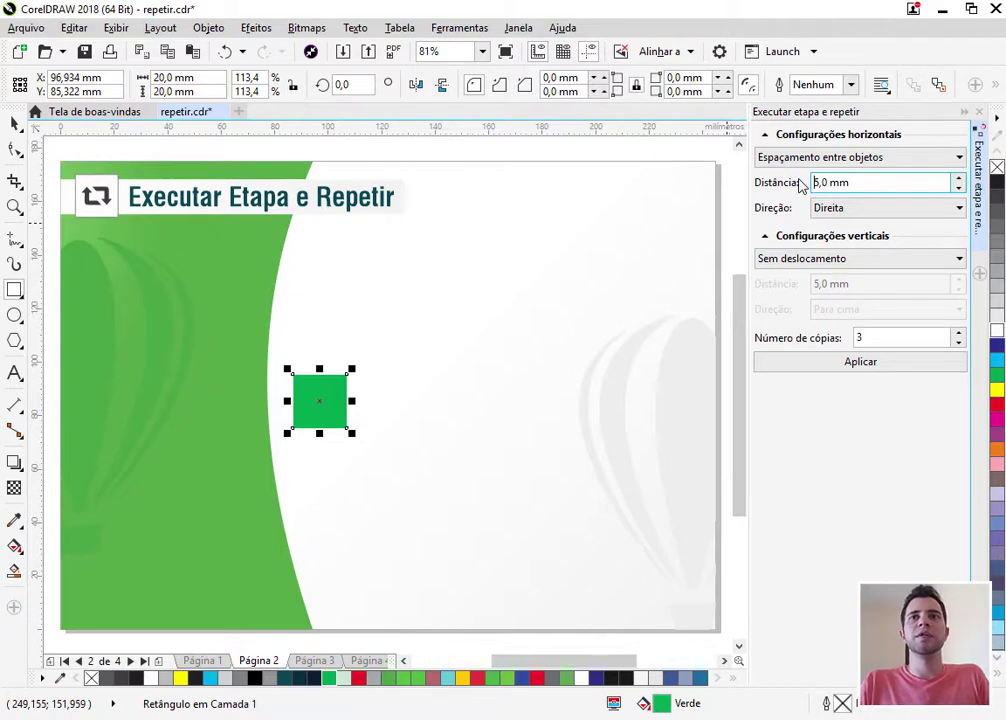
pyautogui.click(868, 370)
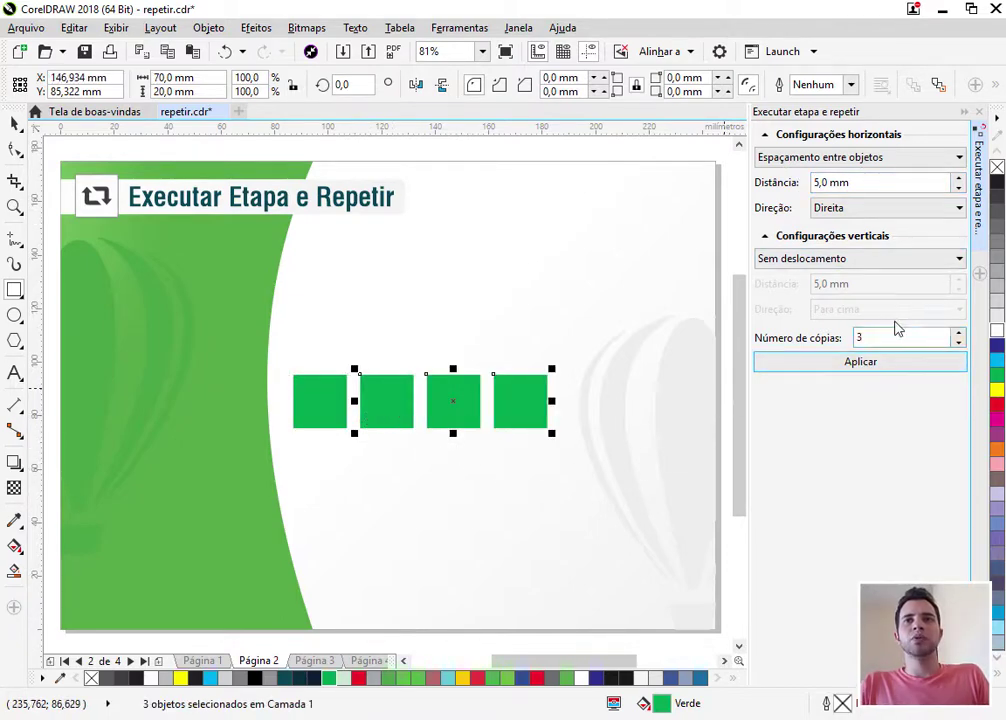
pyautogui.doubleClick(865, 337)
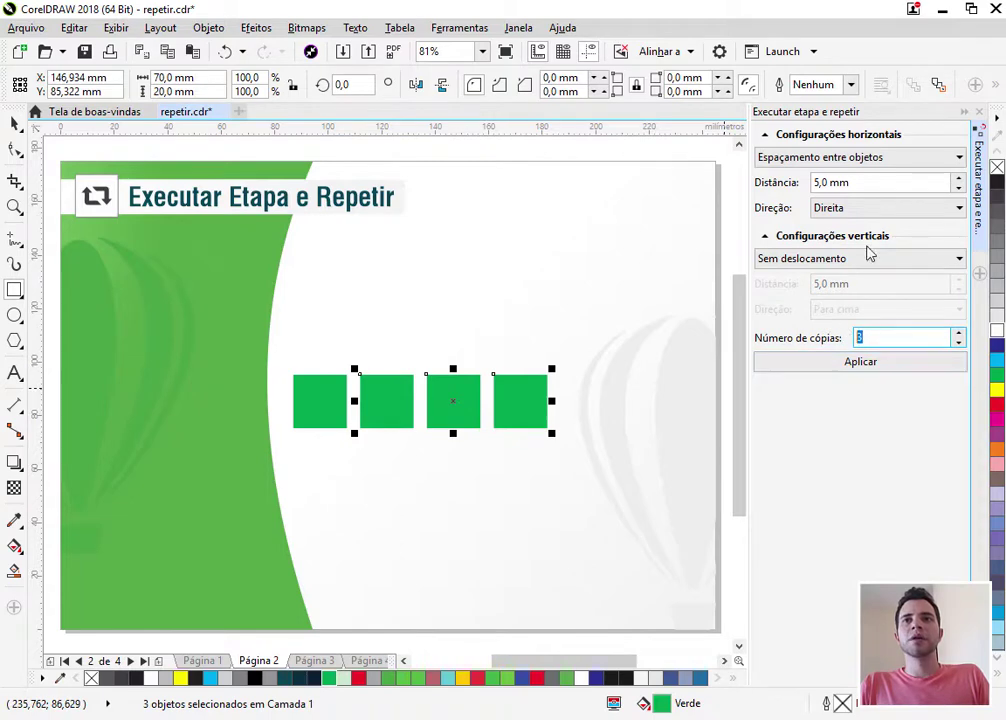
pyautogui.click(905, 182)
pyautogui.moveTo(905, 182); pyautogui.dragTo(815, 182)
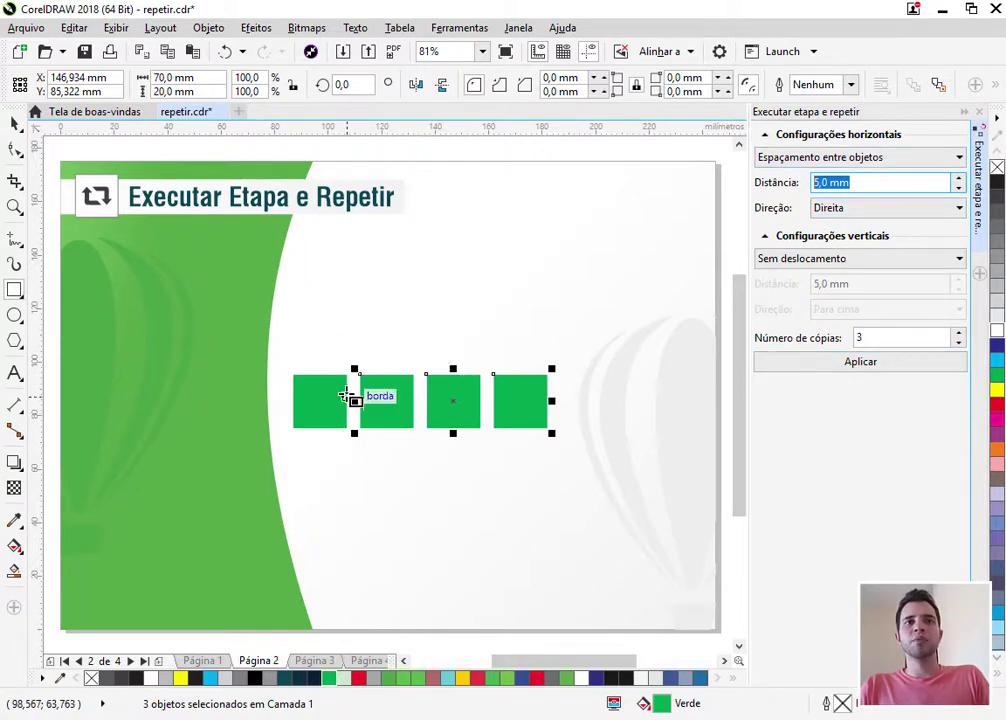
# Step: Set the horizontal mode back to Sem deslocamento
pyautogui.click(829, 157)
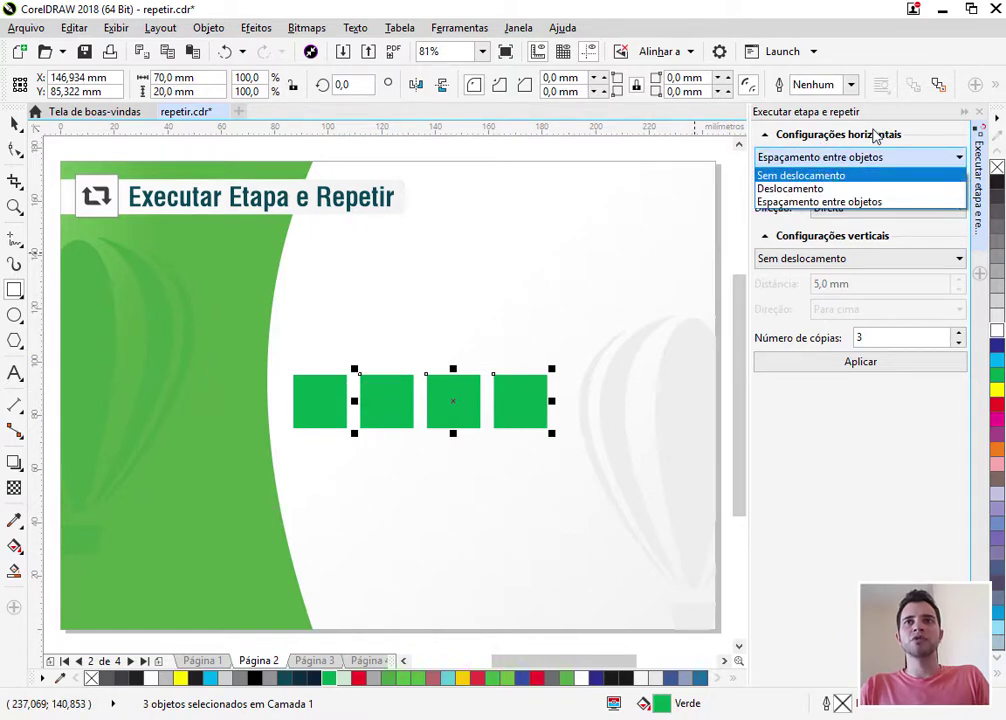
pyautogui.click(822, 177)
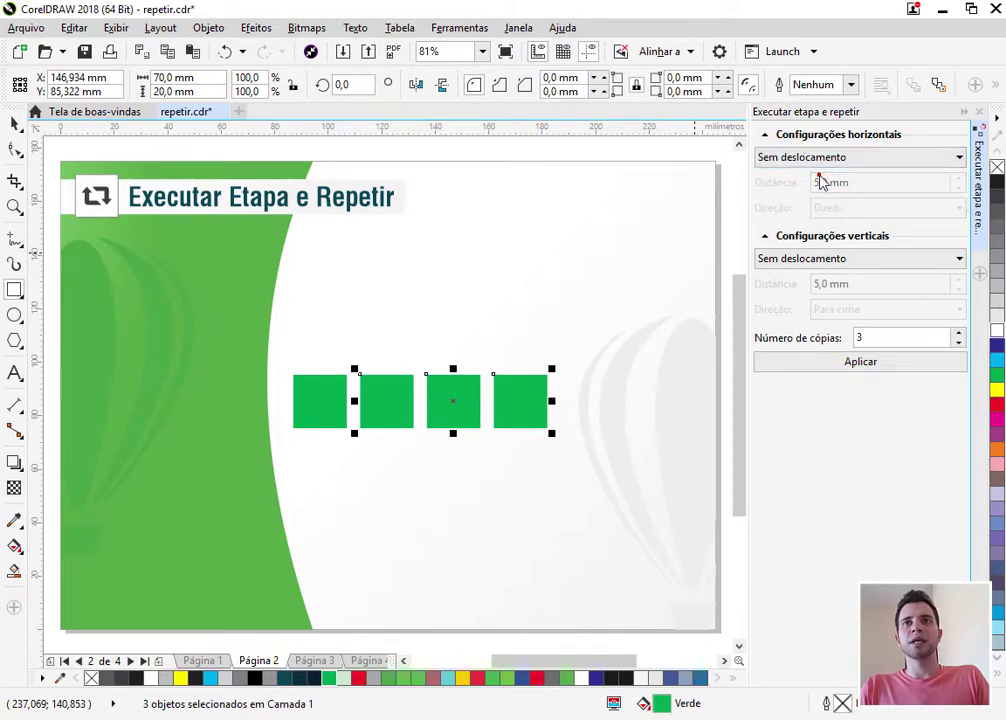
# Step: Go to Página 3 and close the Executar etapa e repetir docker
pyautogui.click(811, 159)
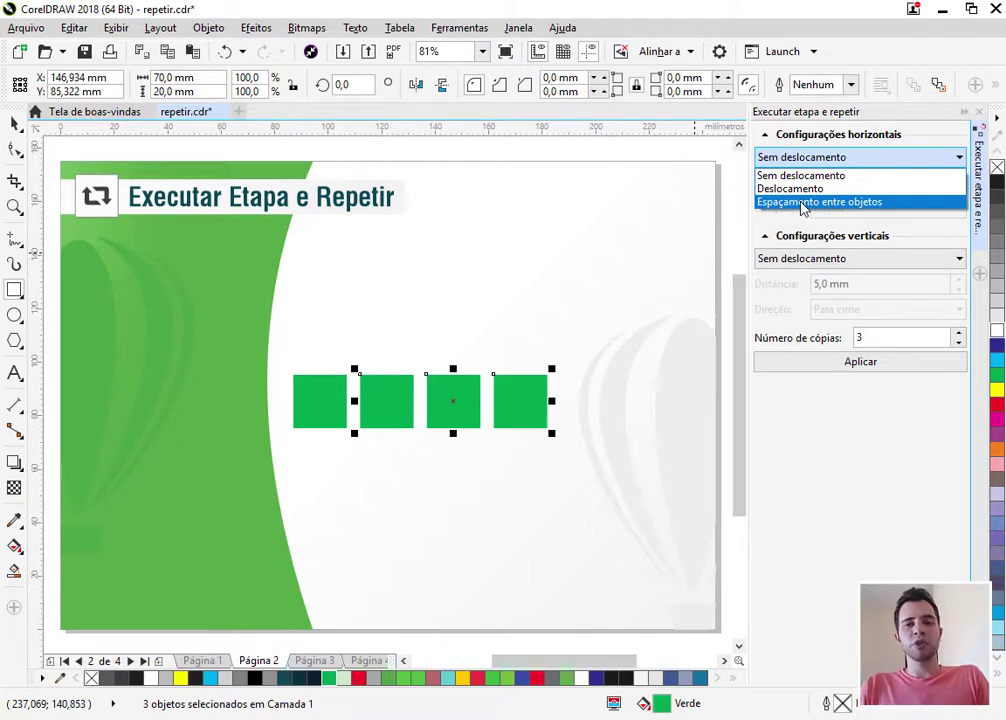
pyautogui.click(310, 666)
pyautogui.click(313, 661)
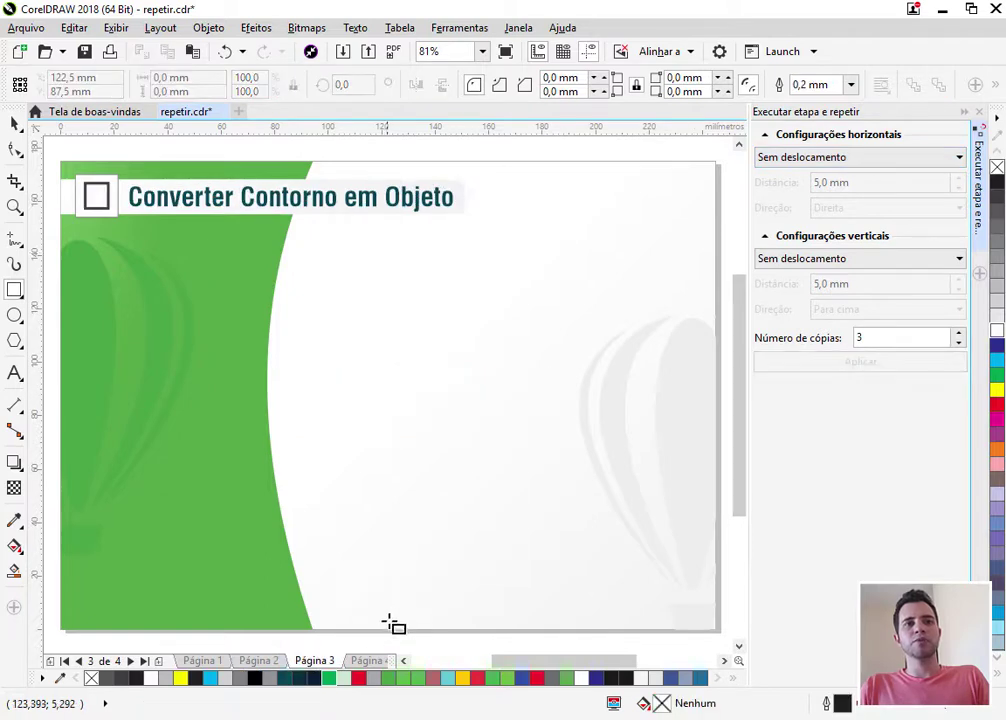
pyautogui.click(980, 111)
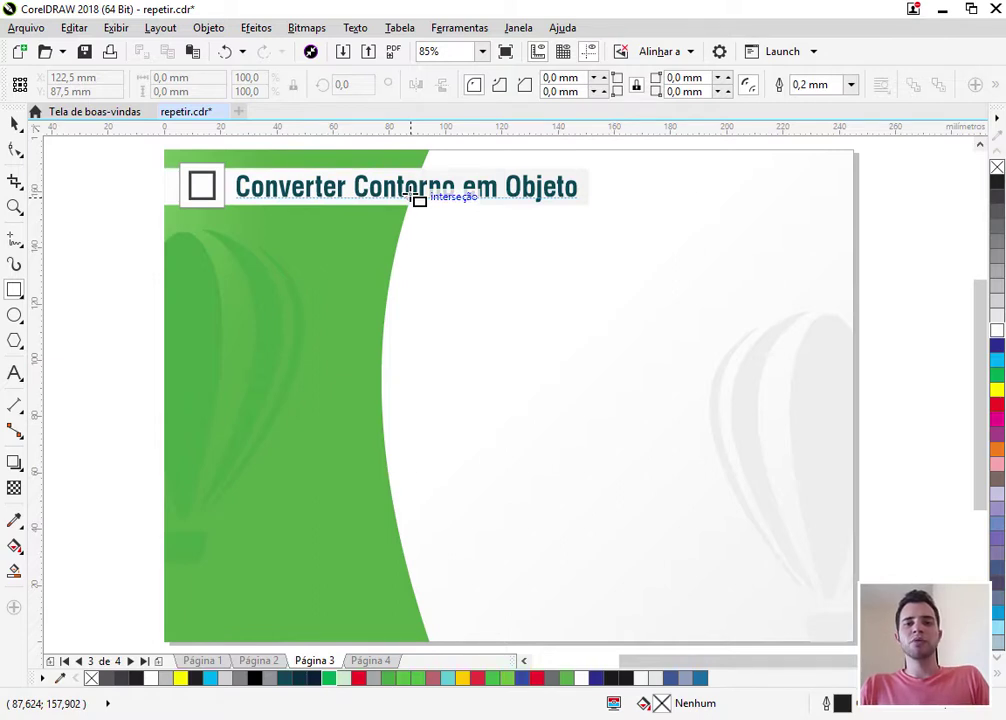
# Step: Draw a rectangle about 67 by 74 mm in the page's white area and set its outline width to 5.0 mm
pyautogui.moveTo(448, 322); pyautogui.dragTo(637, 530)
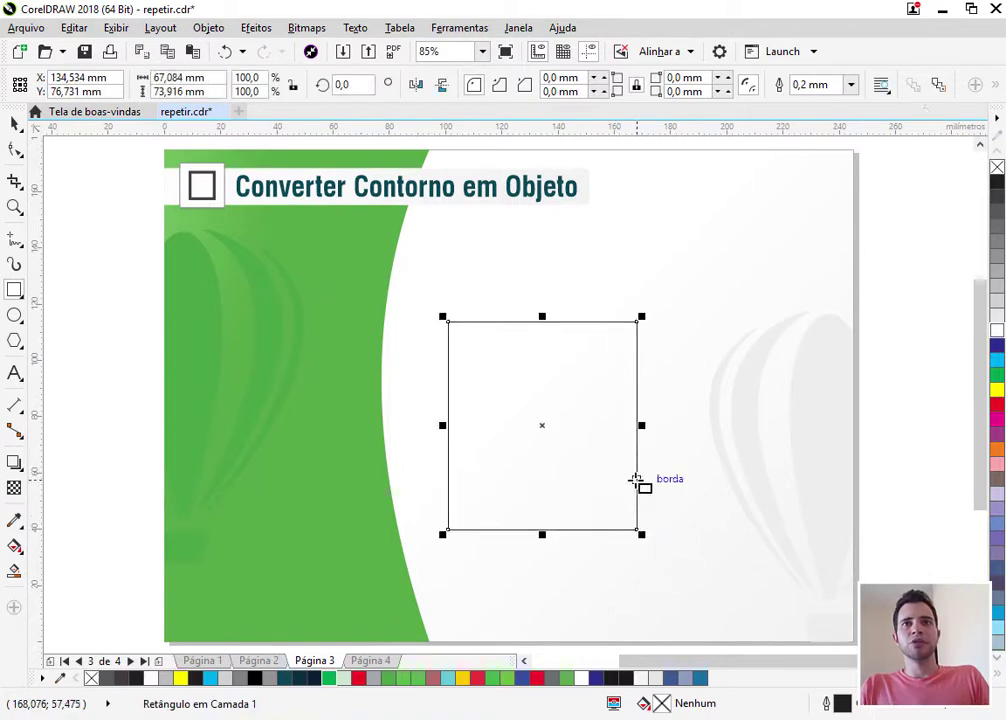
pyautogui.click(849, 84)
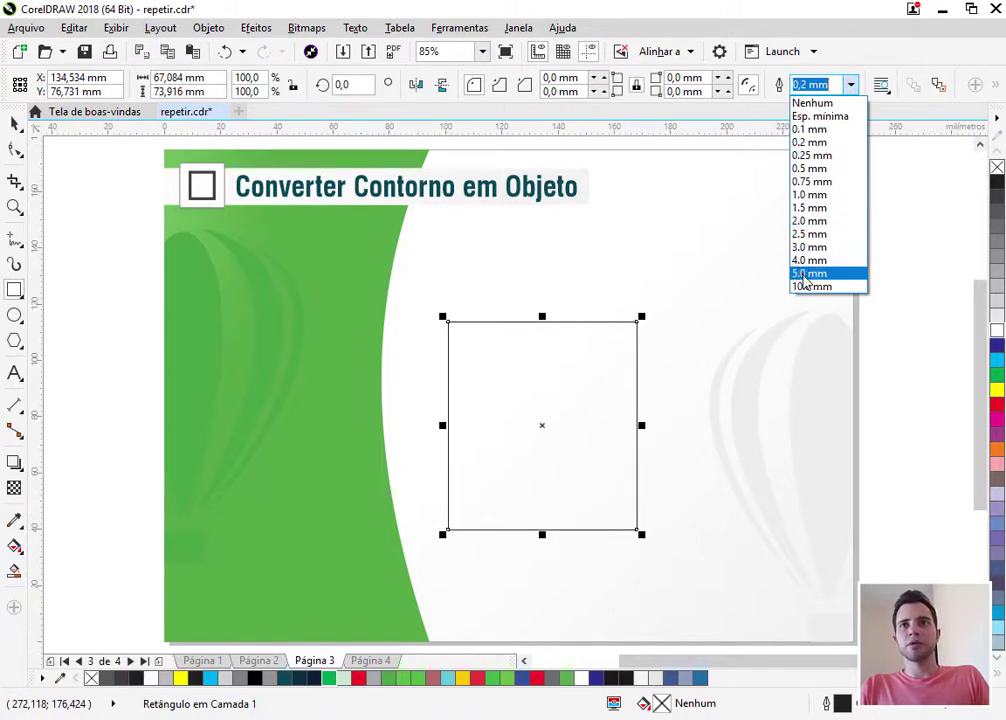
pyautogui.click(800, 271)
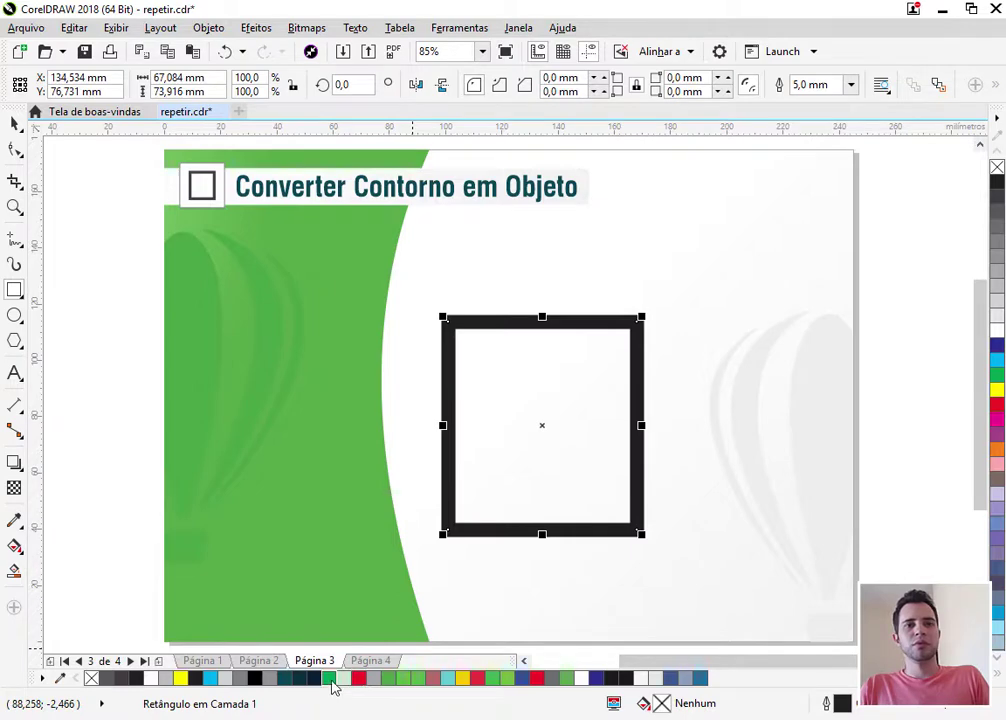
# Step: Fill the rectangle with green and colour its outline red
pyautogui.click(330, 678)
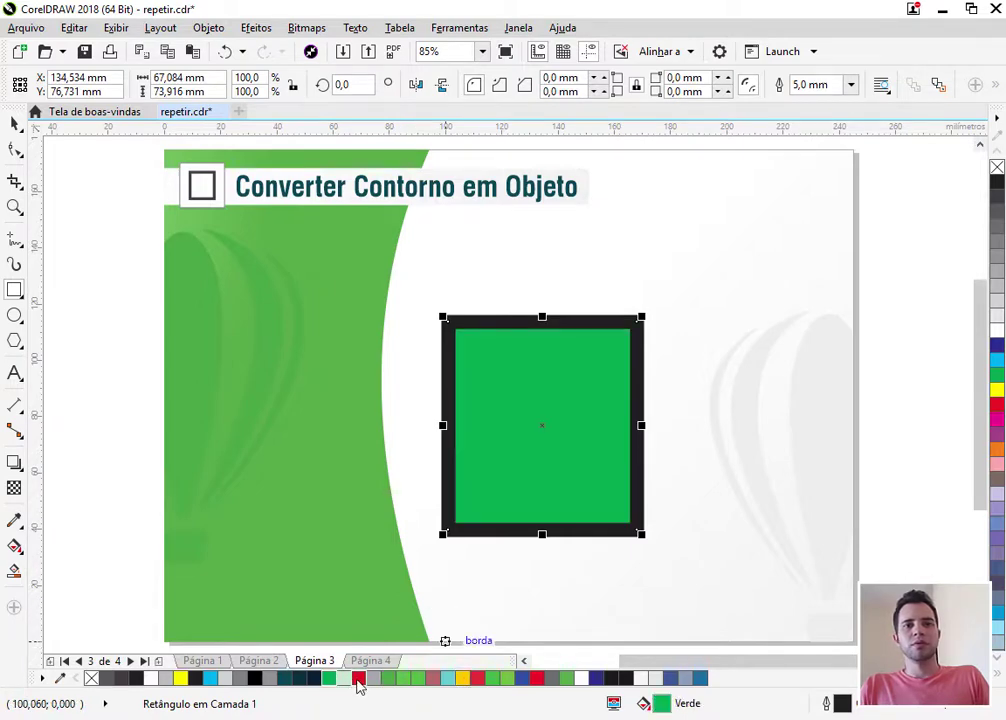
pyautogui.rightClick(357, 679)
# Step: Move the rectangle about 22 mm to the right and change its outline colour to black
pyautogui.click(14, 122)
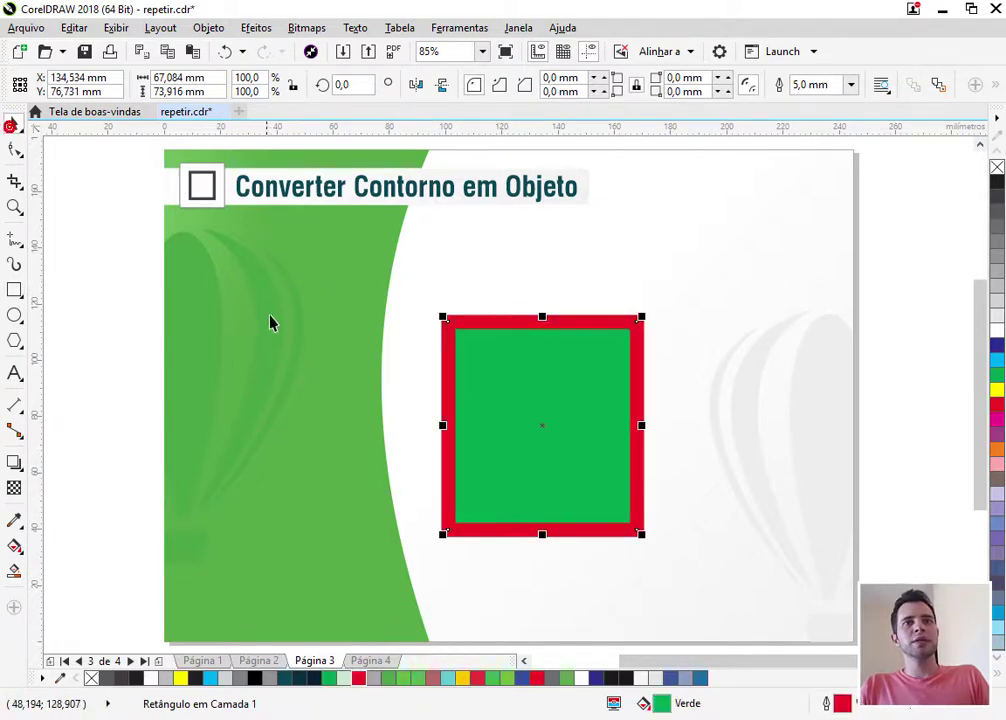
pyautogui.press('Escape')
pyautogui.moveTo(564, 420); pyautogui.dragTo(626, 425)
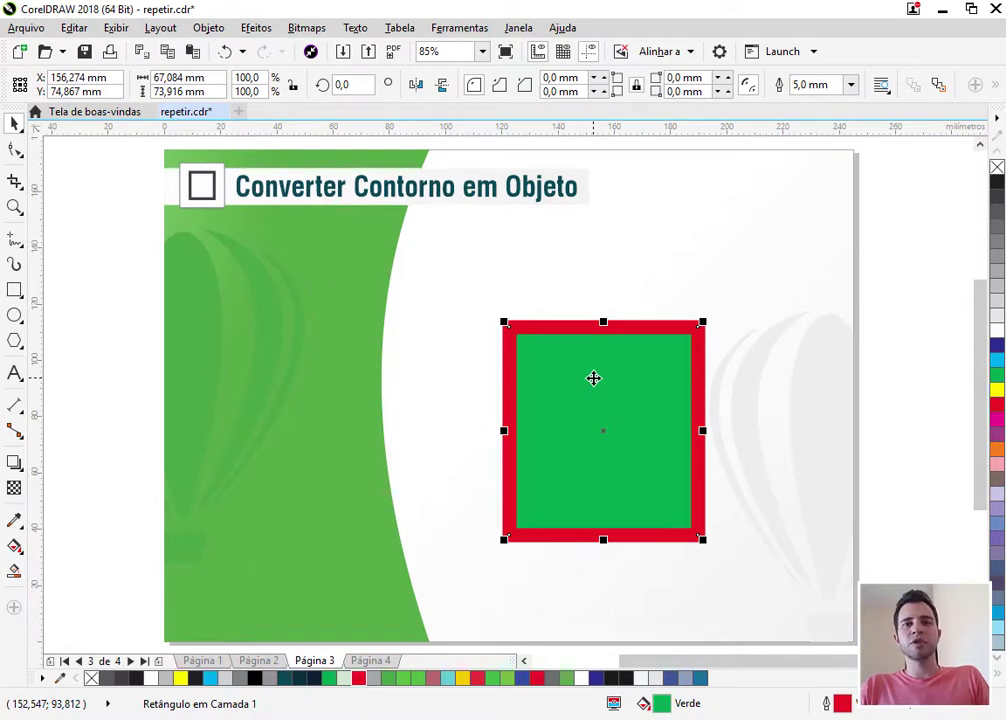
pyautogui.rightClick(997, 181)
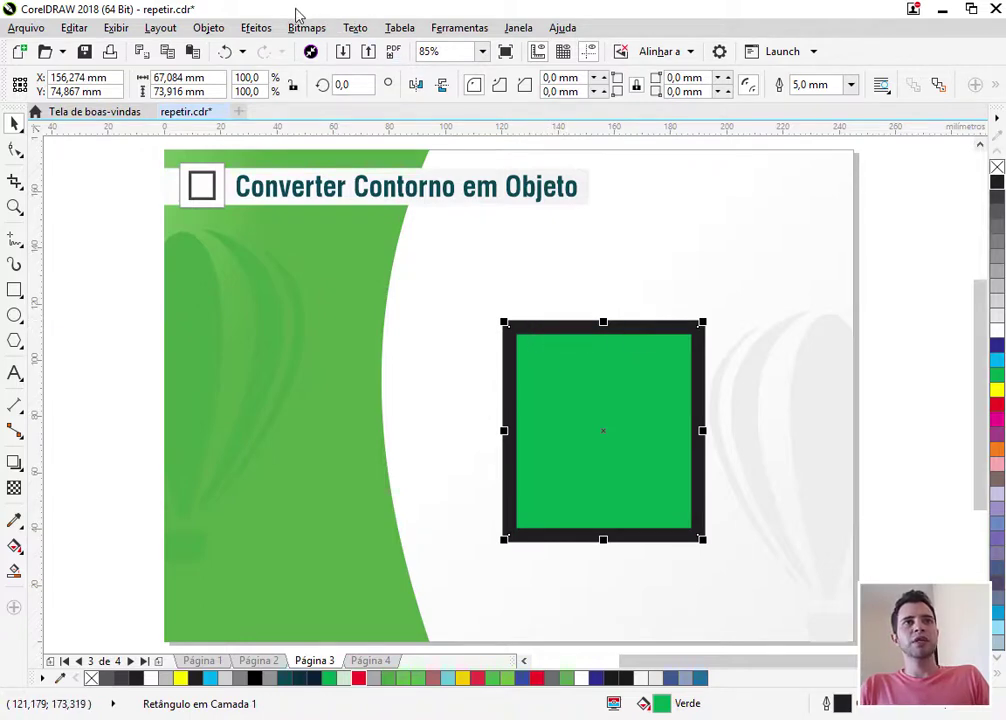
# Step: Convert the rectangle's outline into a separate object with Converter contorno em objeto
pyautogui.click(210, 28)
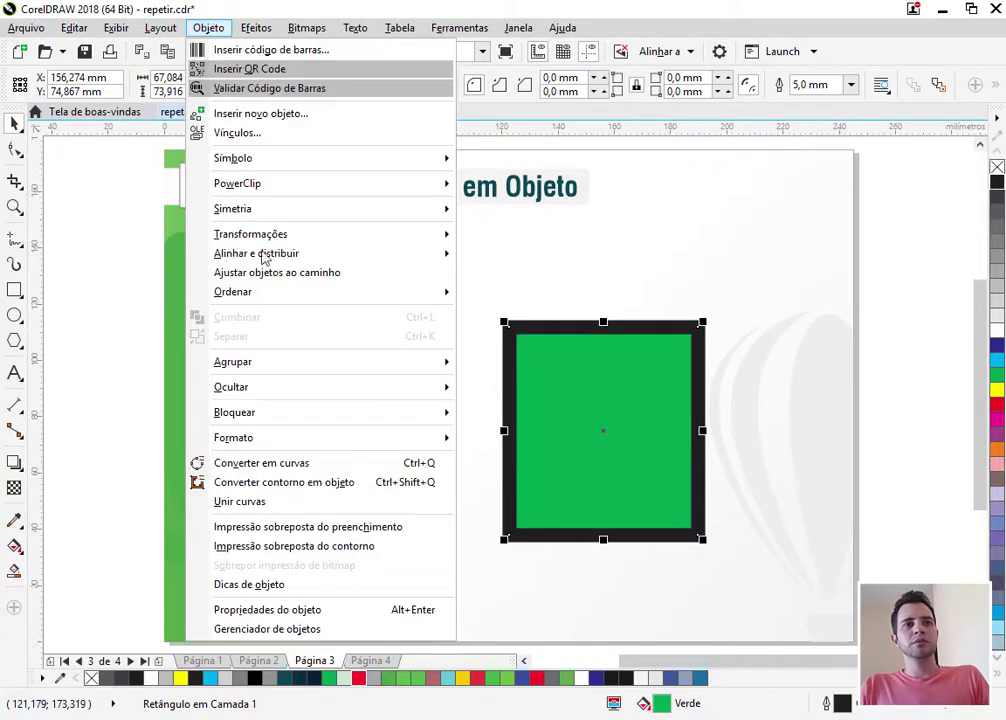
pyautogui.click(329, 484)
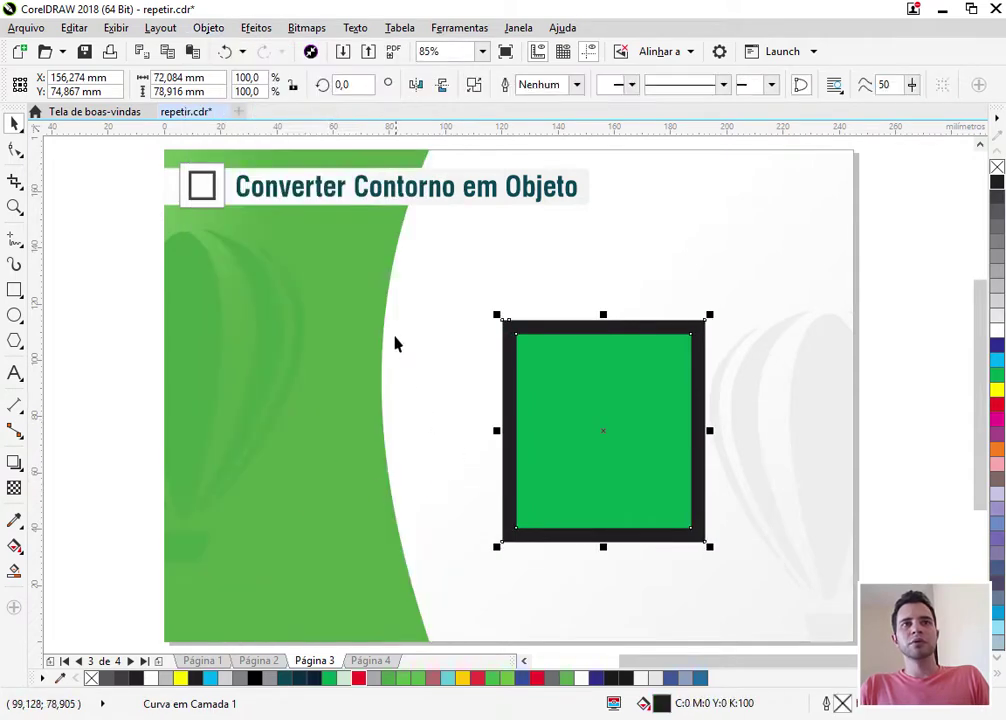
pyautogui.click(212, 29)
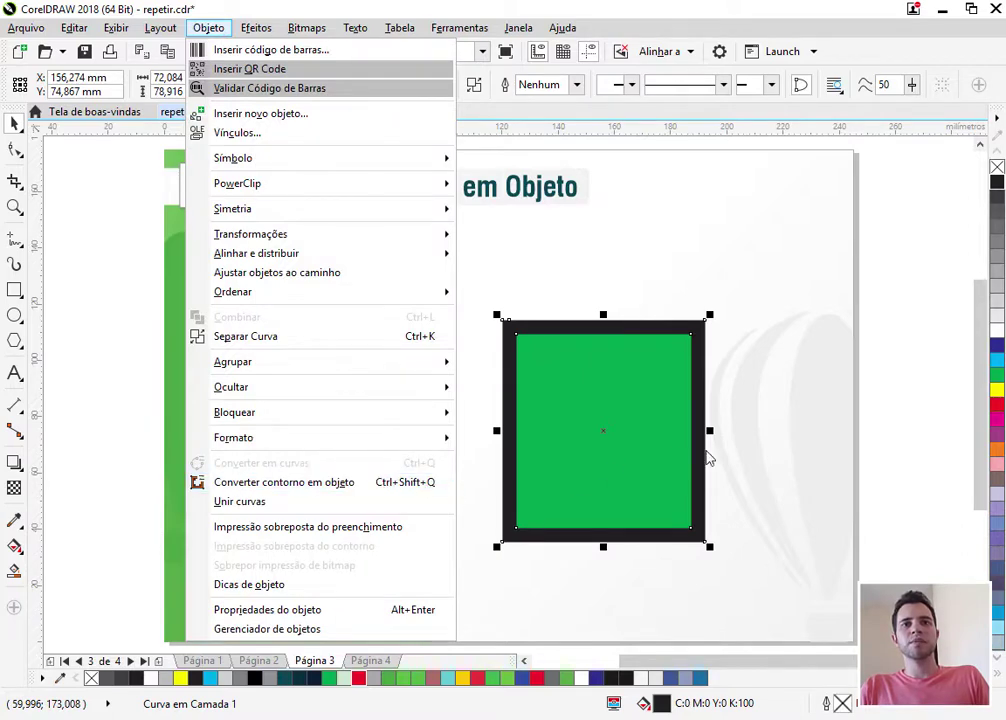
pyautogui.click(766, 433)
# Step: Move the black frame up and right away from the green rectangle, and undo the move
pyautogui.click(719, 329)
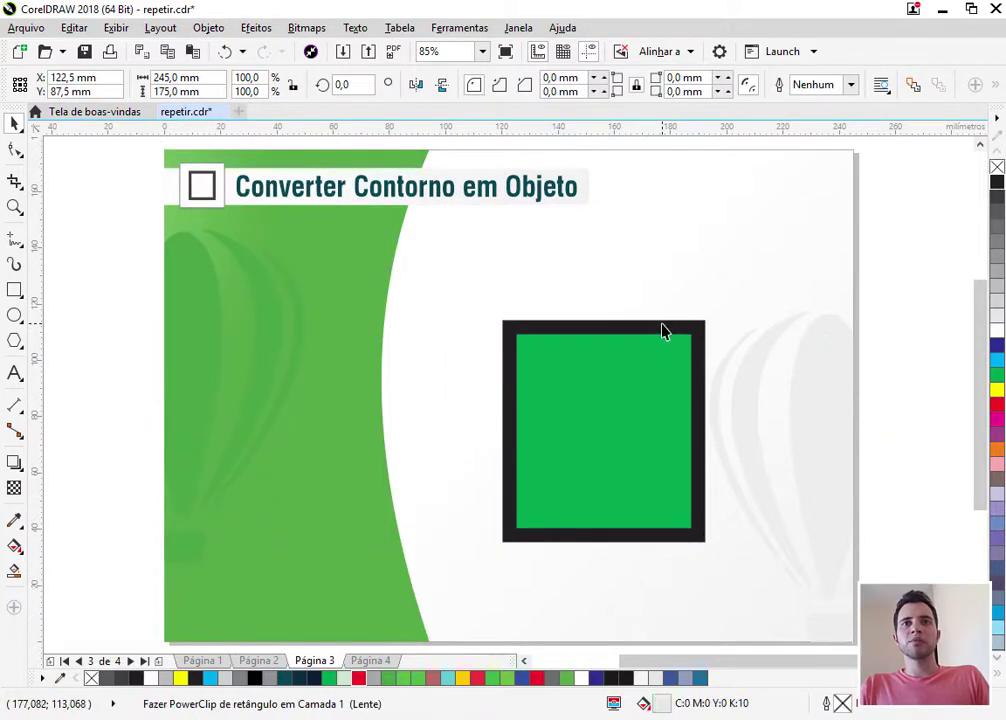
pyautogui.moveTo(662, 330); pyautogui.dragTo(747, 289)
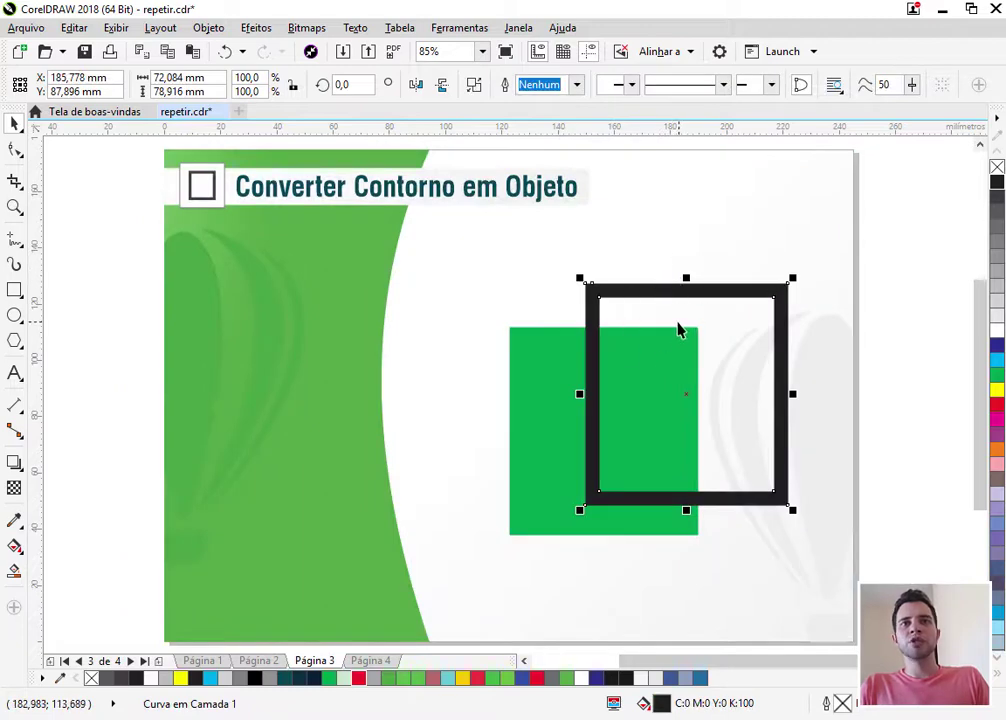
pyautogui.hotkey('ctrl', 'z')
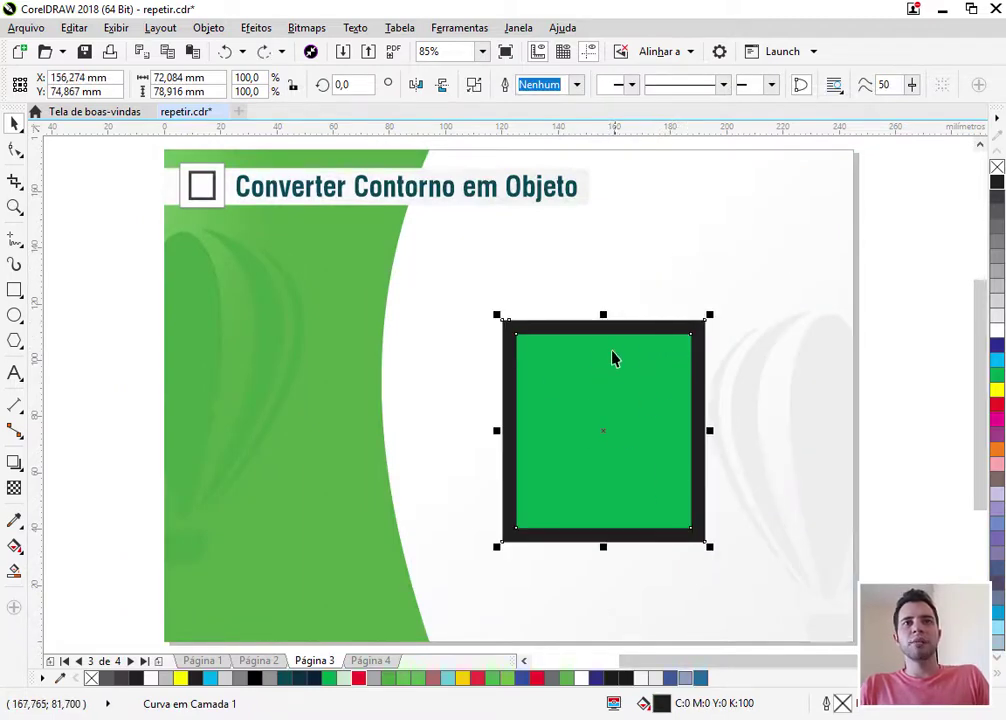
# Step: Give the frame a linear gradient fill with the repeat-and-mirror option, running from black to a bright red end colour
pyautogui.doubleClick(660, 704)
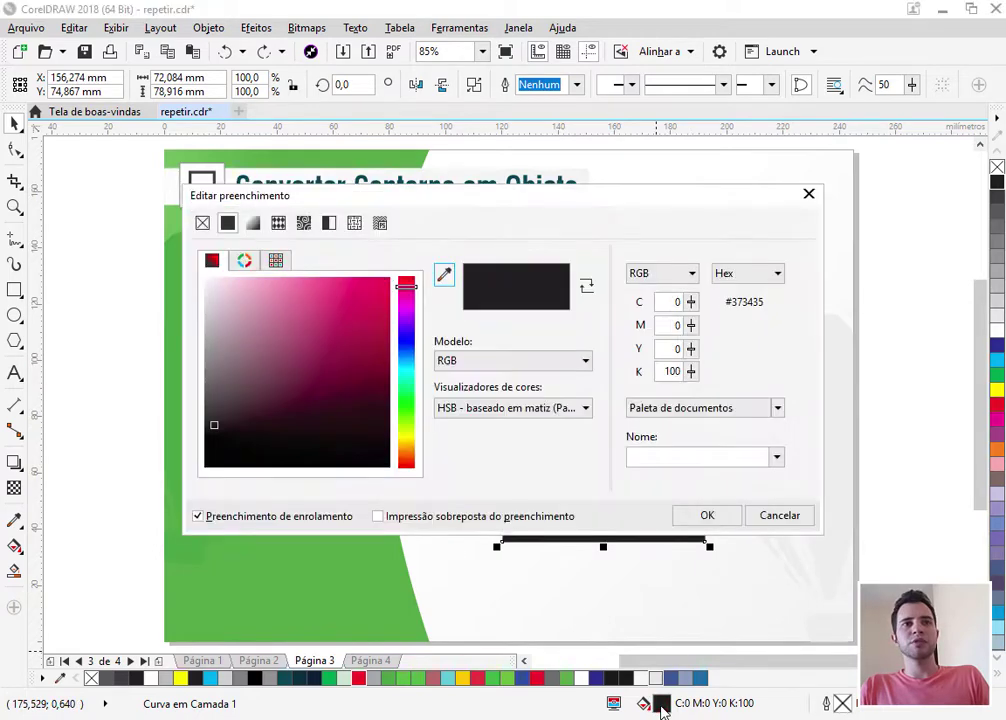
pyautogui.click(253, 223)
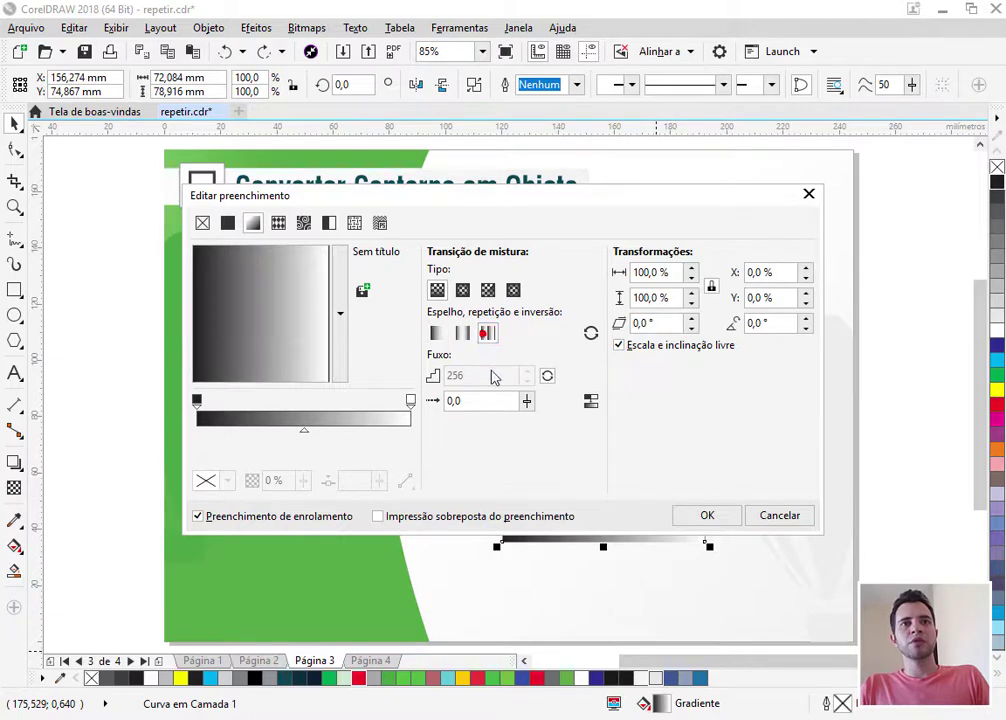
pyautogui.click(462, 333)
pyautogui.click(410, 400)
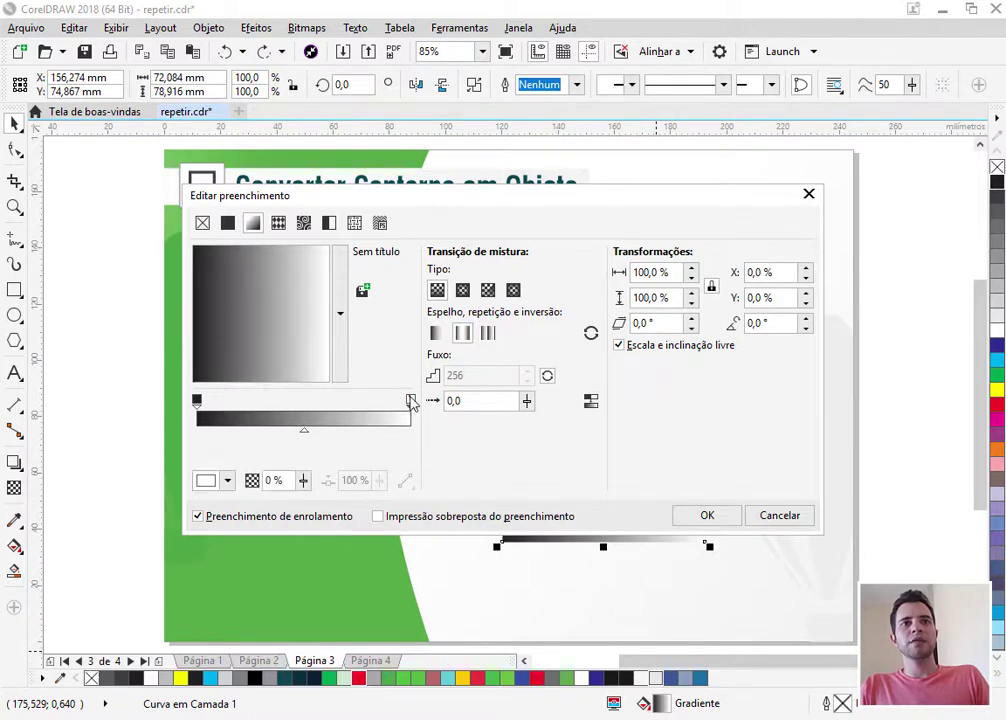
pyautogui.click(227, 480)
pyautogui.click(265, 607)
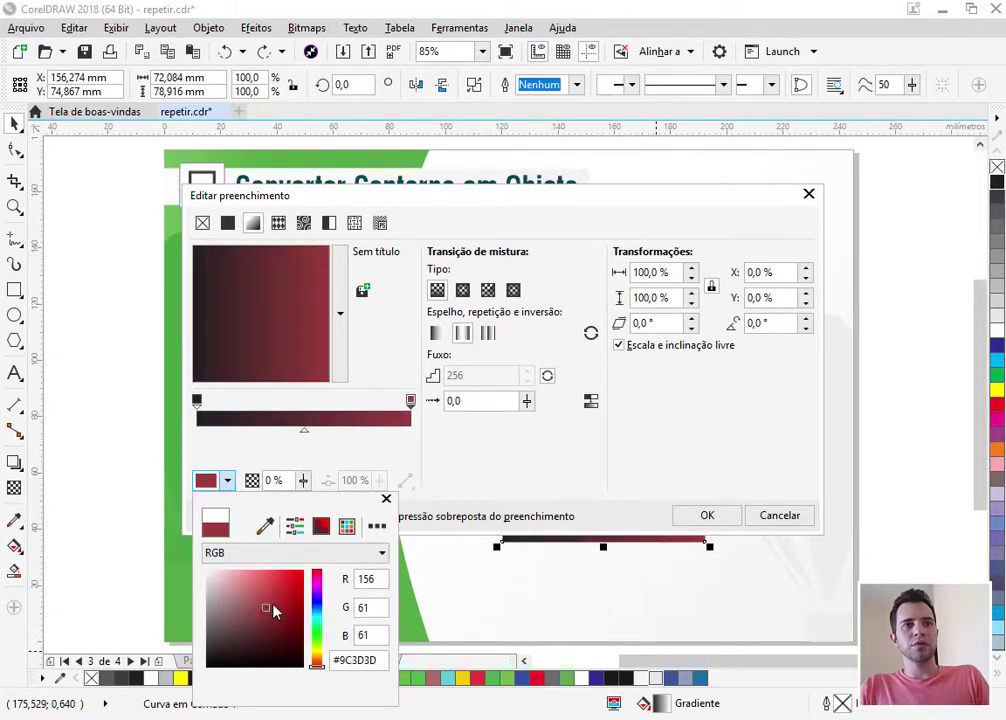
pyautogui.click(288, 587)
# Step: Add a middle colour node at 47% to the frame's gradient, make it orange (C 7, M 77, Y 89, K 0) and apply the fill
pyautogui.click(306, 408)
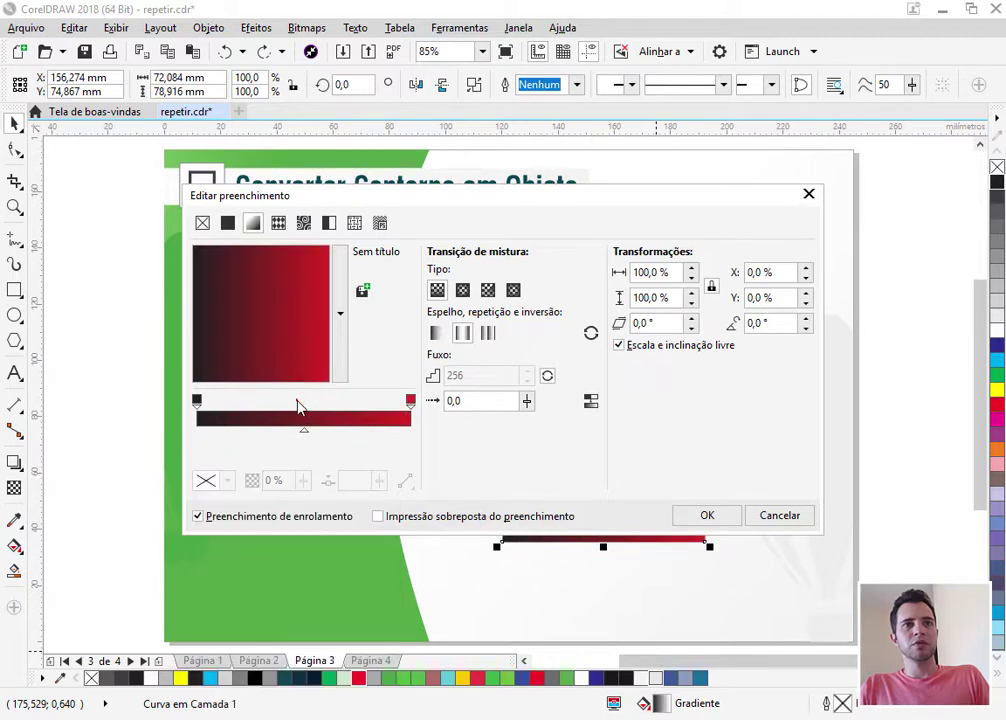
pyautogui.doubleClick(297, 406)
pyautogui.click(227, 481)
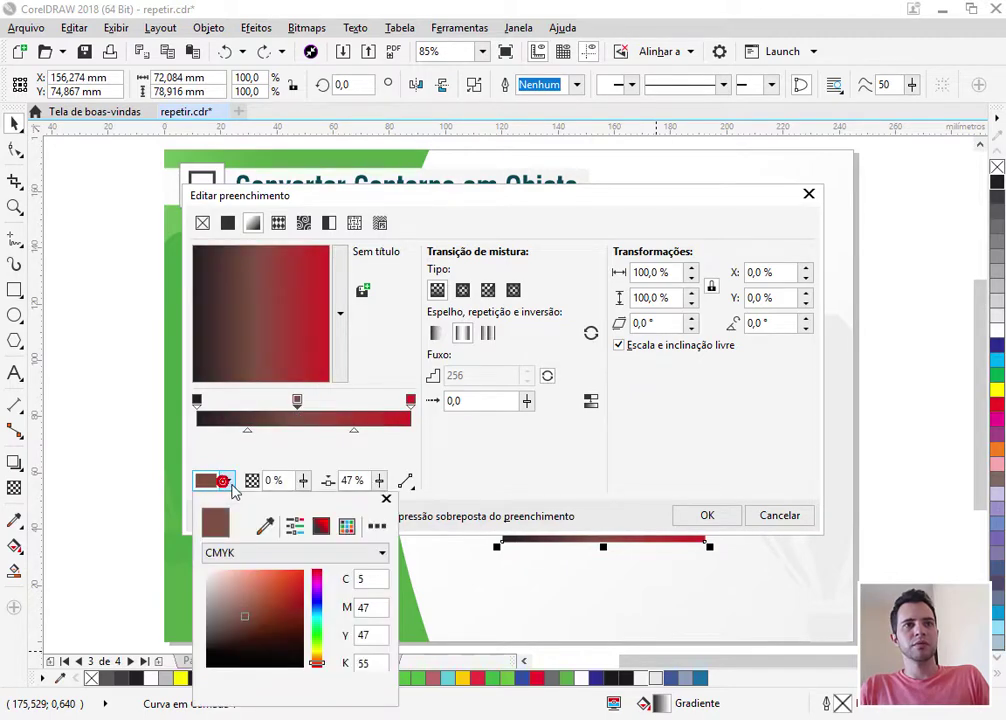
pyautogui.click(294, 588)
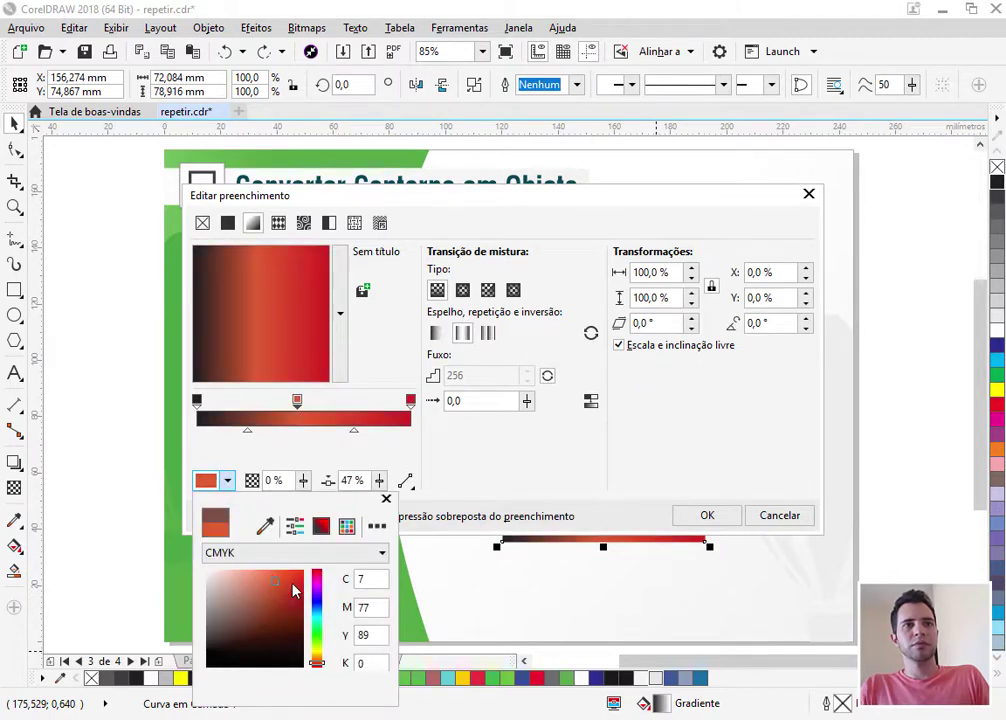
pyautogui.click(647, 409)
pyautogui.click(705, 514)
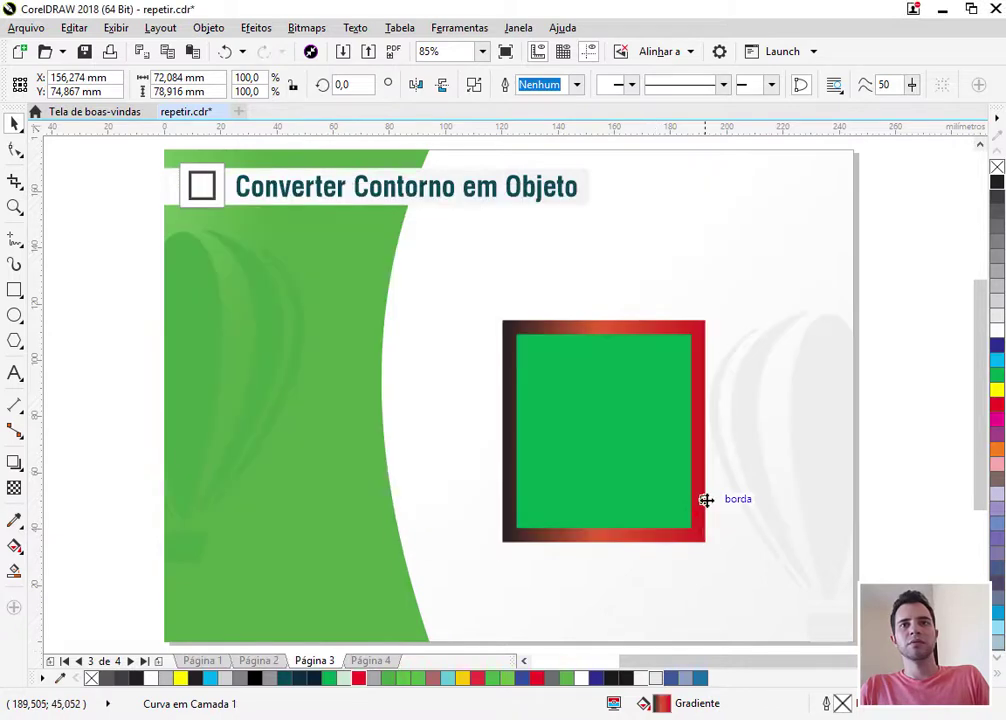
# Step: Angle the frame's gradient diagonally with the Interactive Fill tool, from beyond its lower-left corner to beyond its upper-right corner, and deselect the frame
pyautogui.click(14, 546)
pyautogui.moveTo(704, 431); pyautogui.dragTo(718, 306)
pyautogui.moveTo(508, 430); pyautogui.dragTo(486, 563)
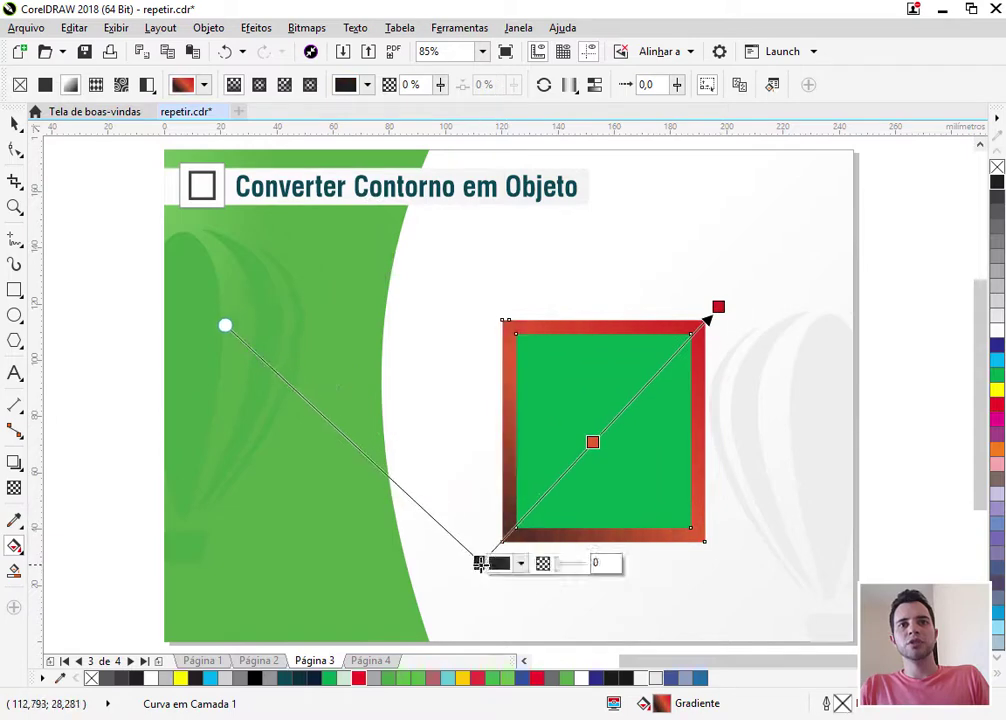
pyautogui.click(14, 122)
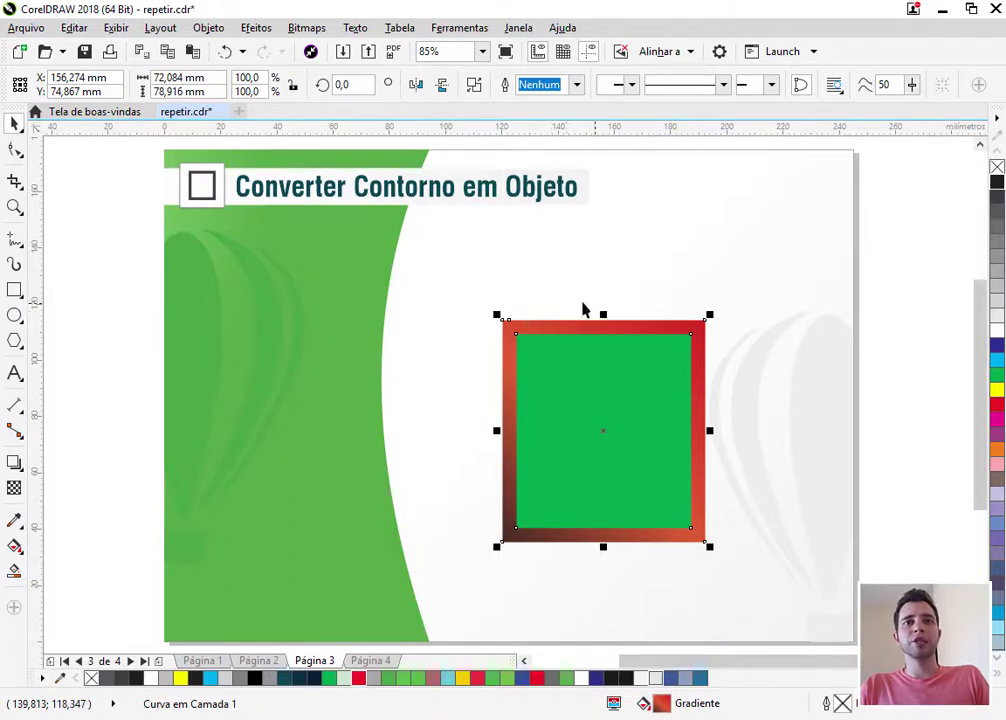
pyautogui.click(869, 410)
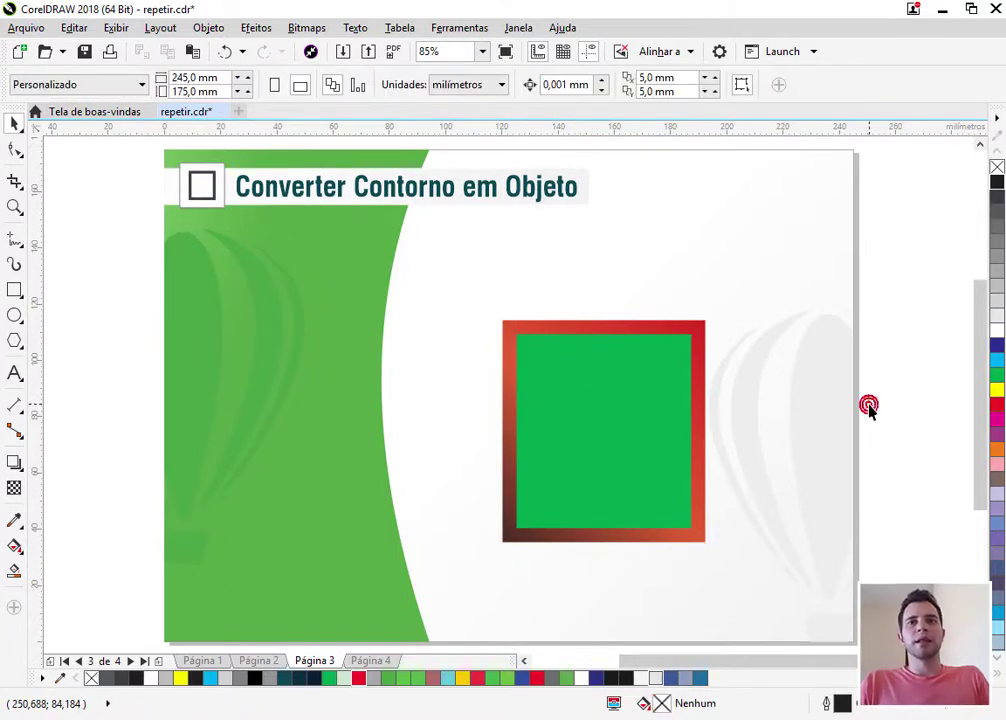
# Step: Go to Página 4 and open the Font Playground docker
pyautogui.press('pagedown')
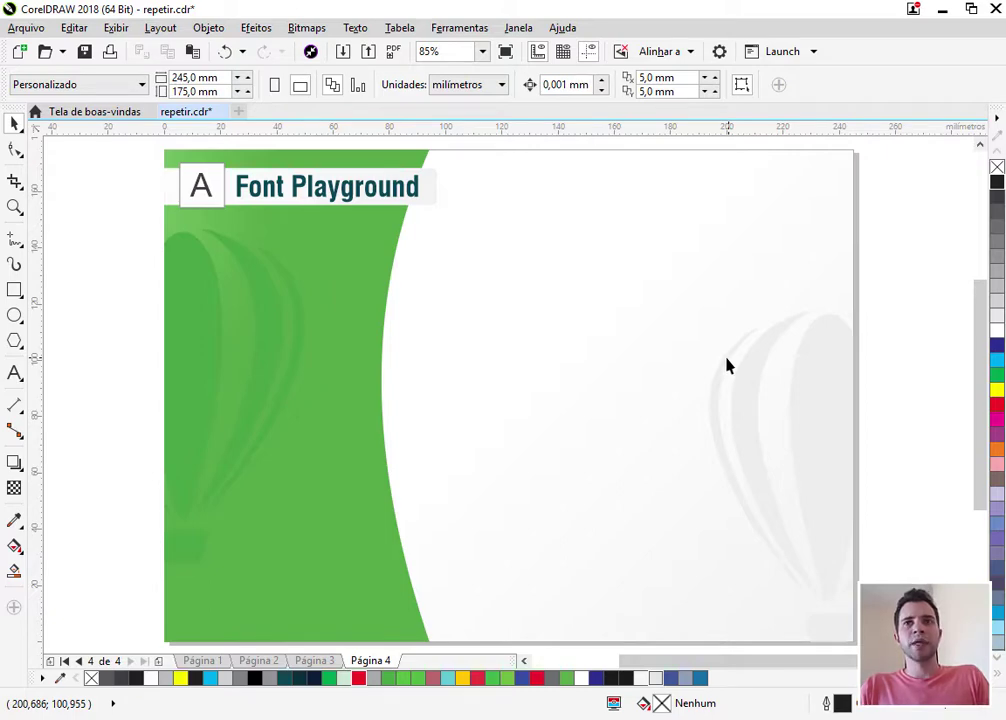
pyautogui.click(355, 28)
pyautogui.click(355, 28)
pyautogui.click(355, 28)
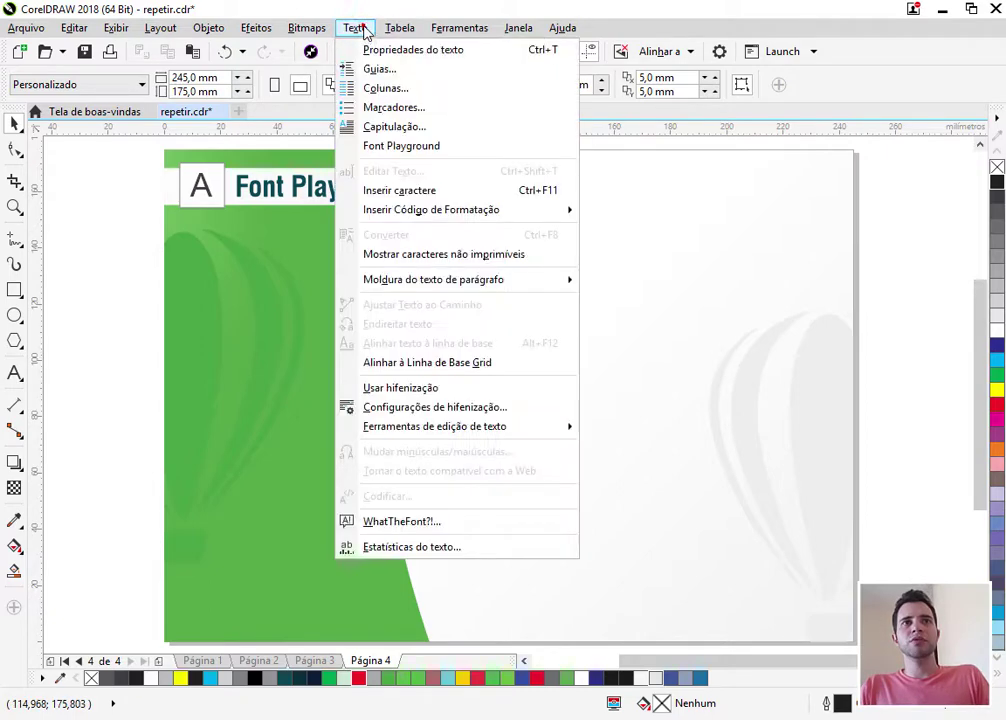
pyautogui.click(418, 147)
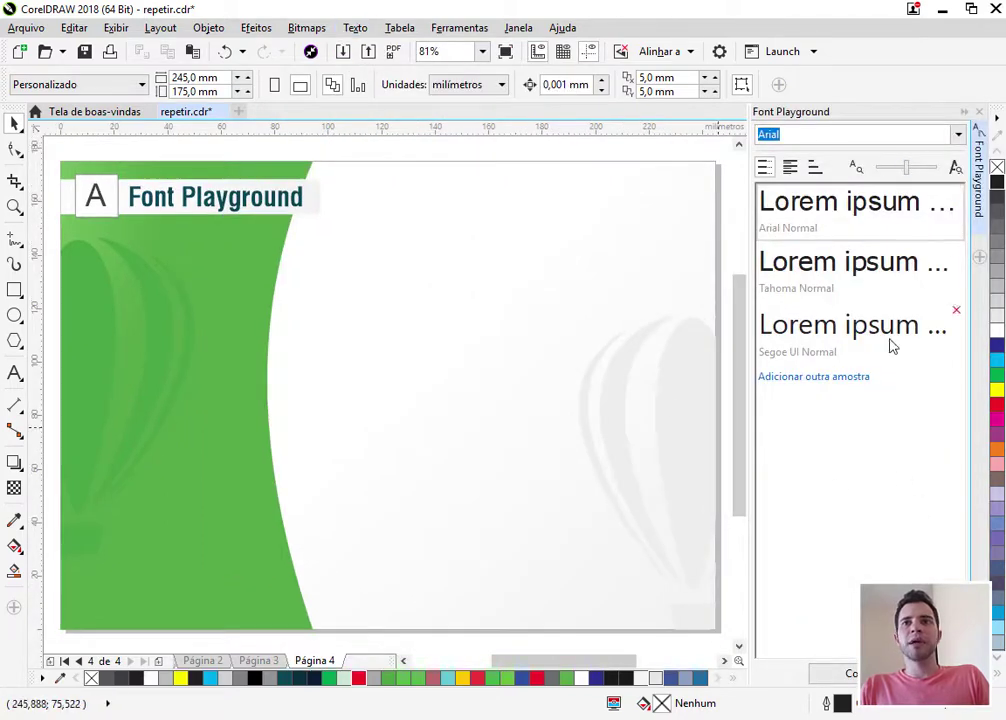
# Step: Replace the sample text of the Arial entry in Font Playground with "Expert em Corel"
pyautogui.click(510, 353)
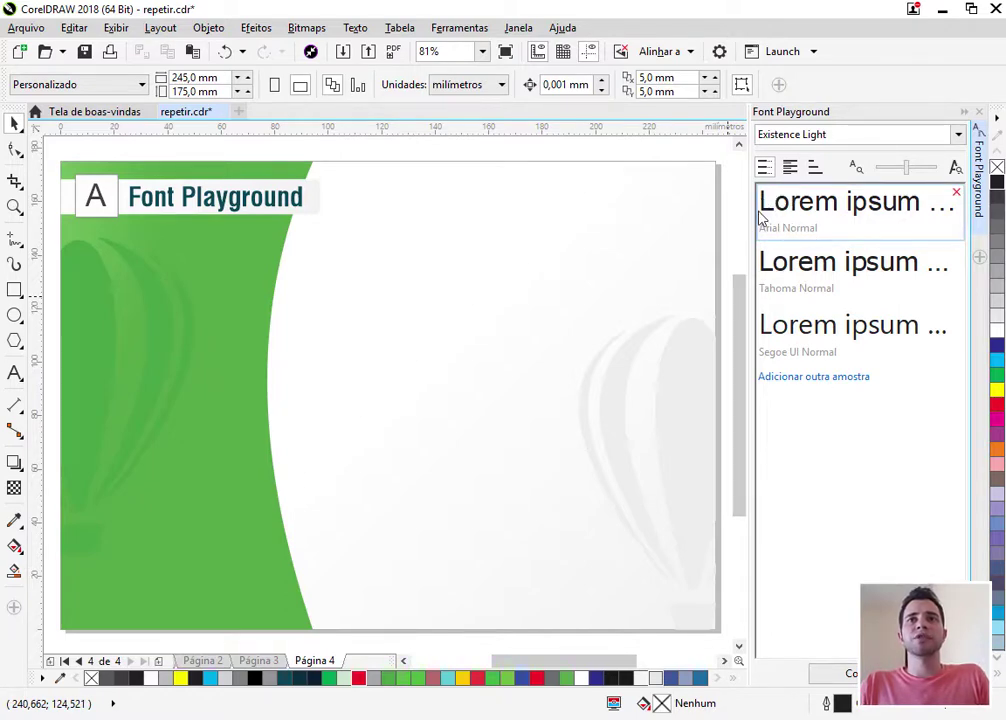
pyautogui.click(818, 209)
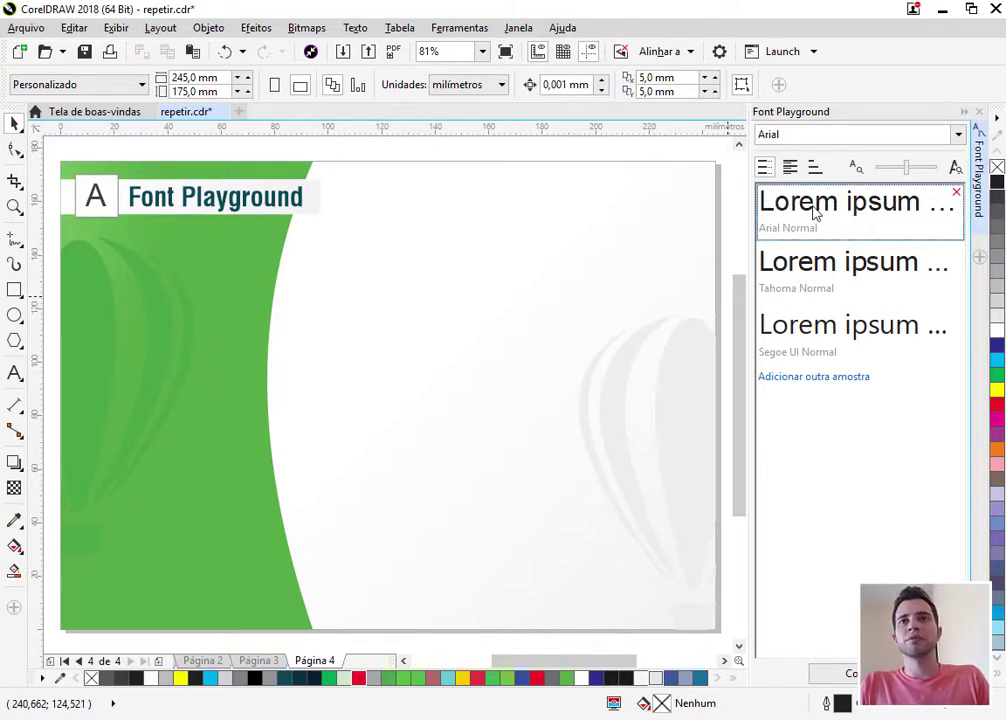
pyautogui.hotkey('ctrl', 'a')
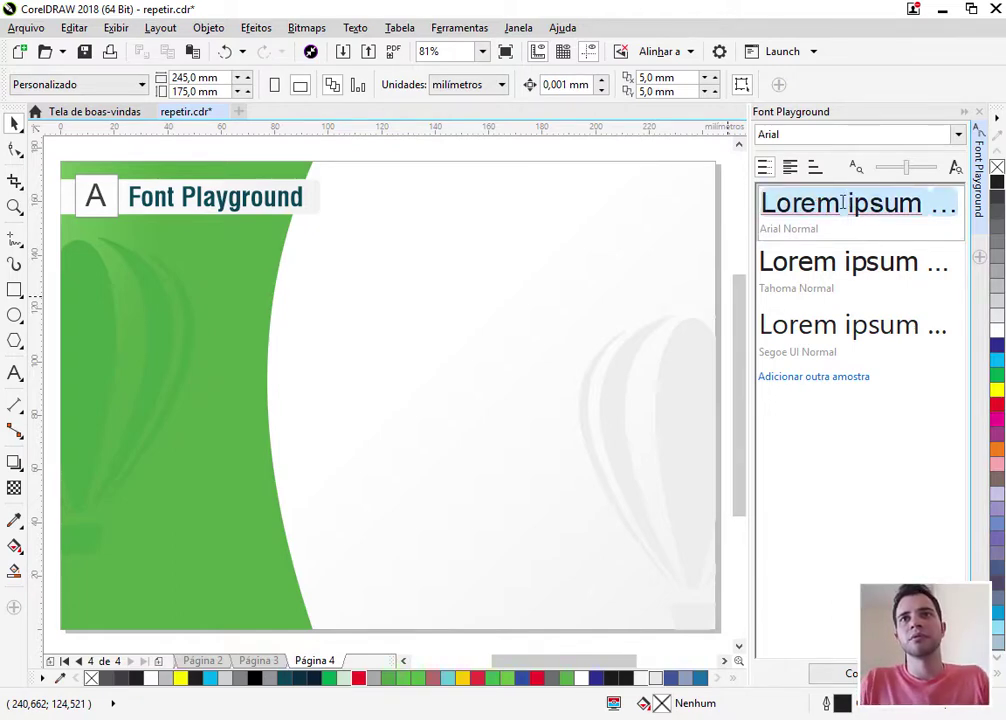
pyautogui.write('Expert')
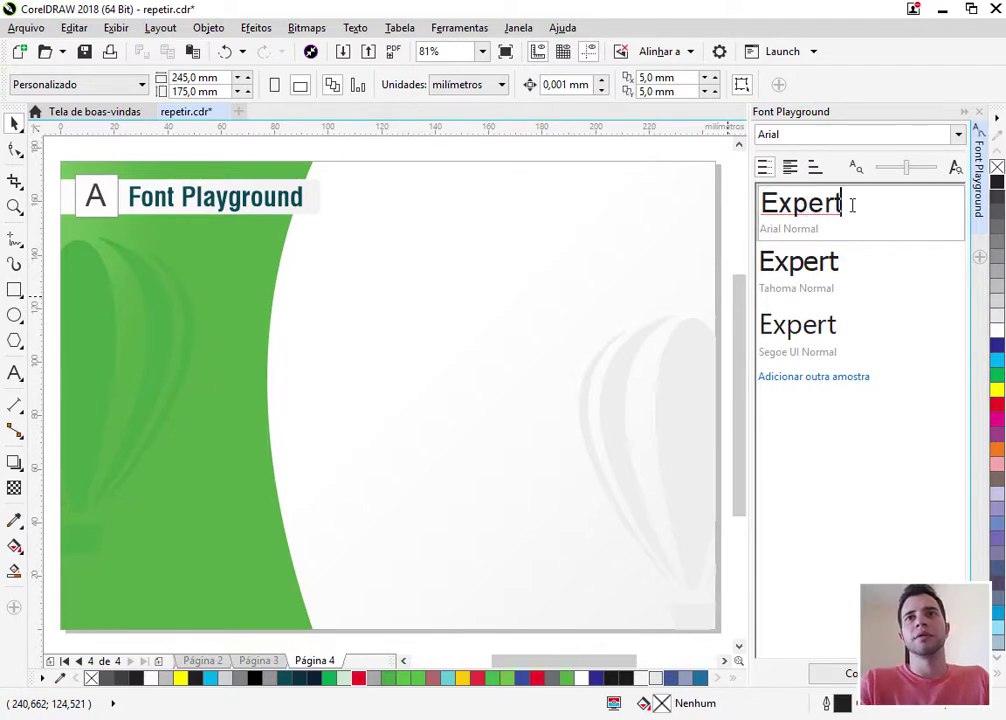
pyautogui.write(' em Corel')
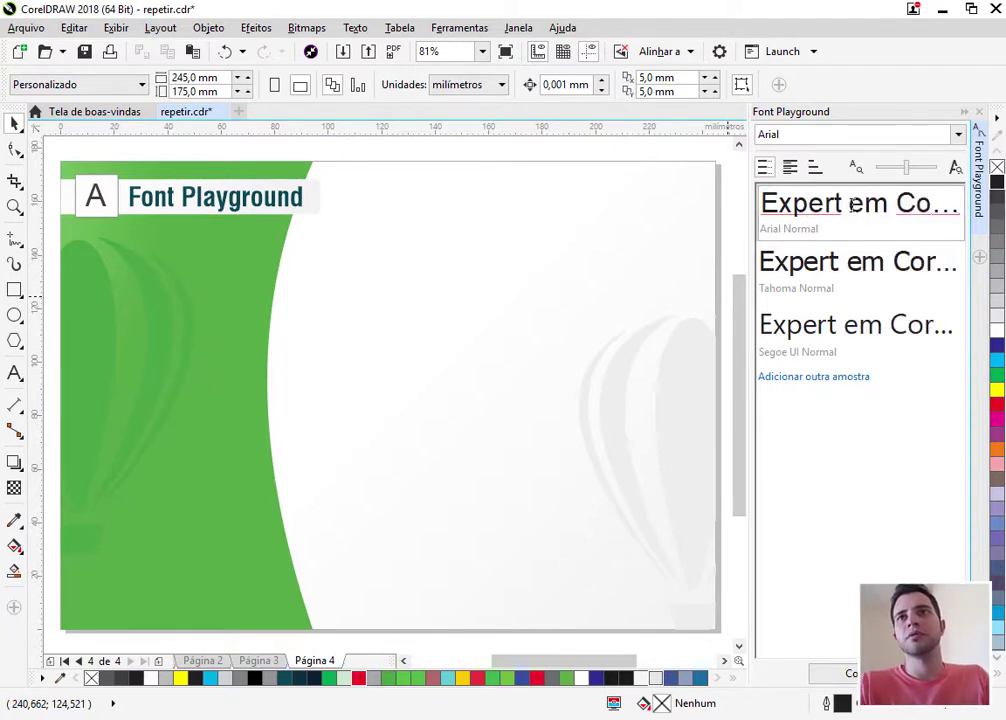
# Step: Set the font of the first Font Playground sample to Arkina
pyautogui.click(869, 426)
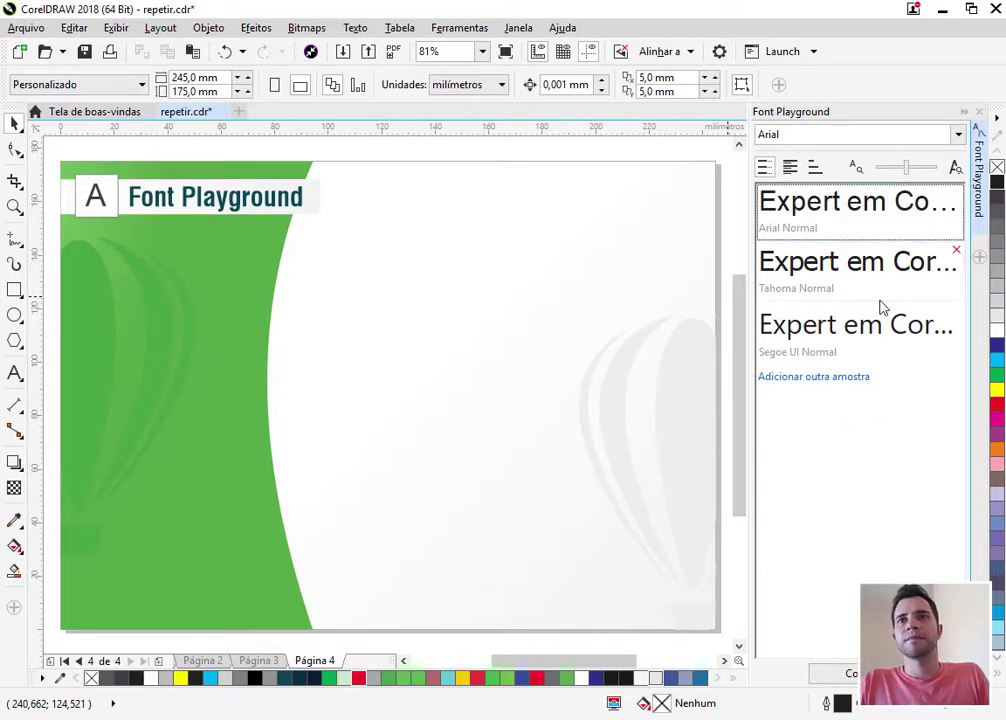
pyautogui.click(828, 265)
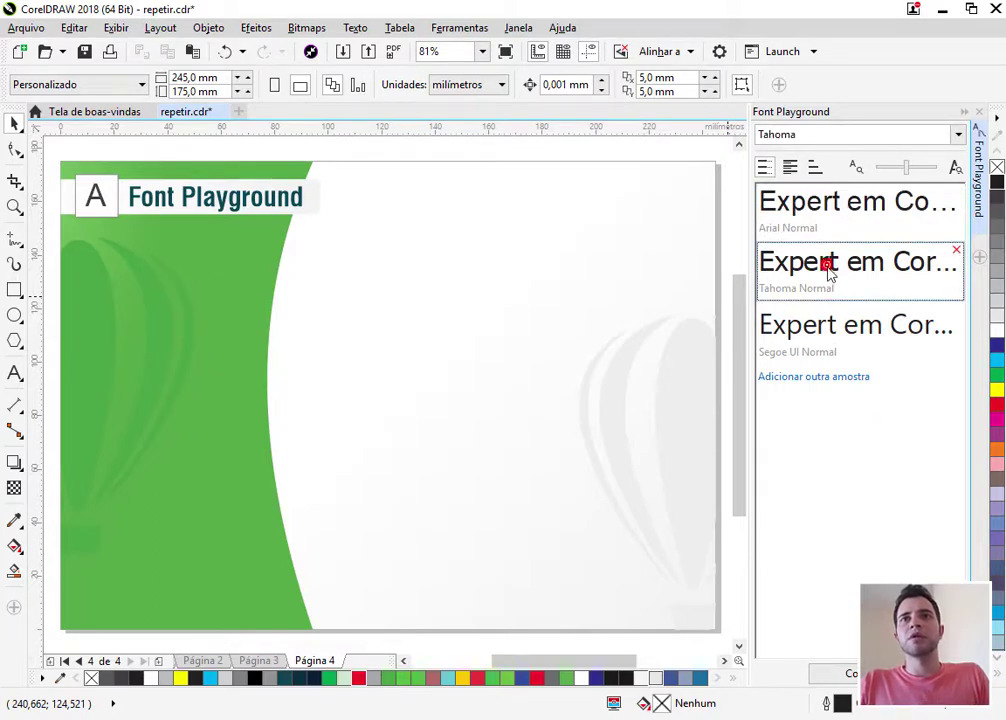
pyautogui.click(817, 208)
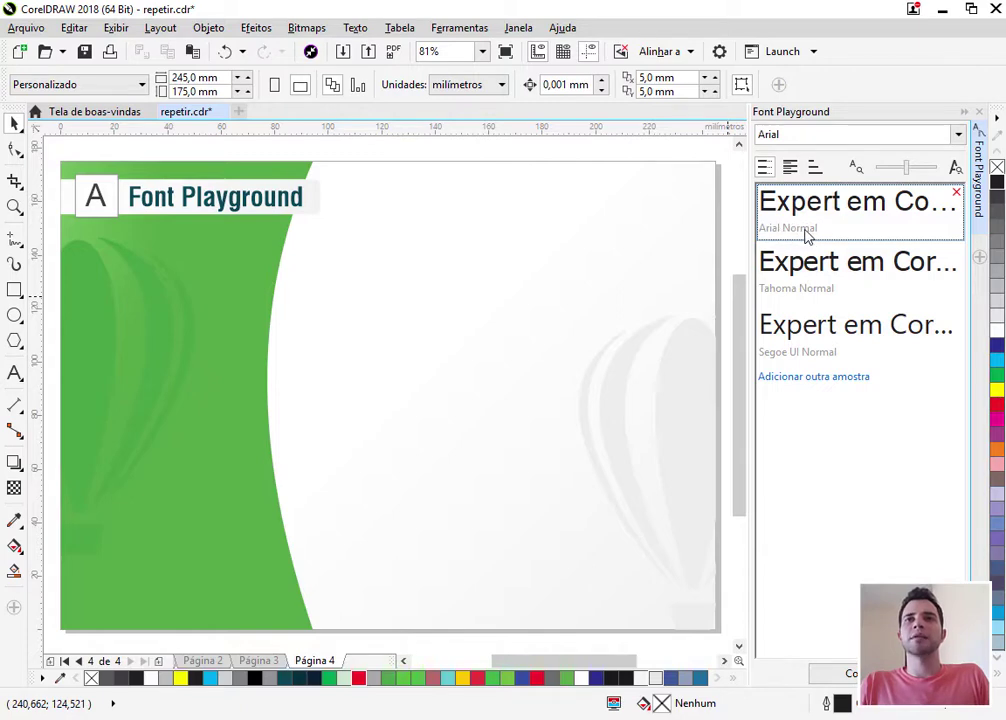
pyautogui.click(958, 135)
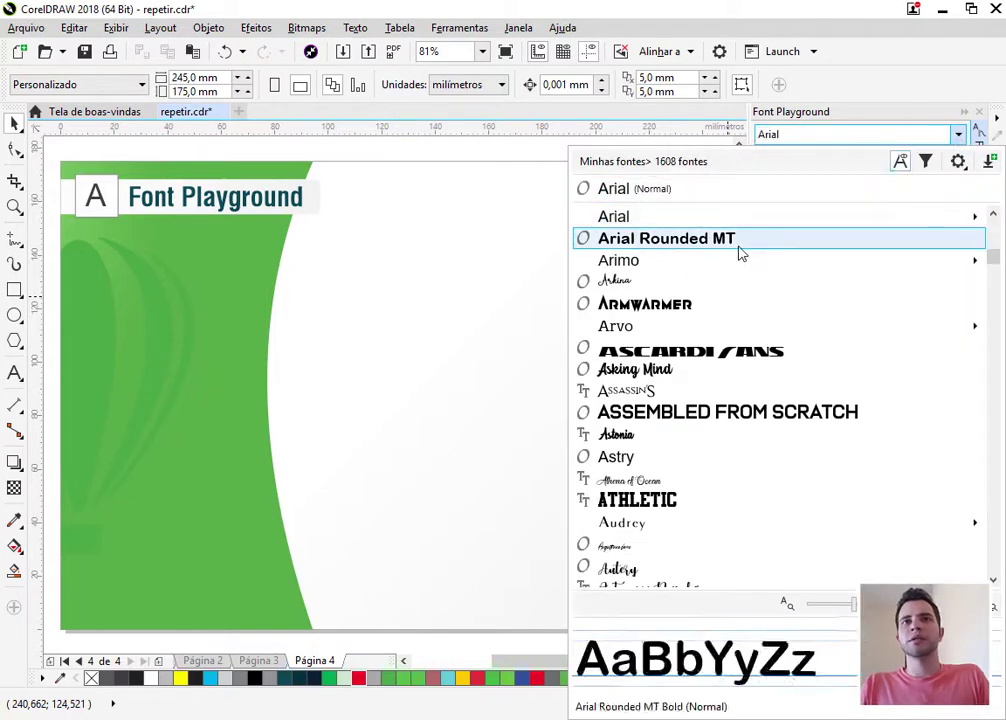
pyautogui.press('Escape')
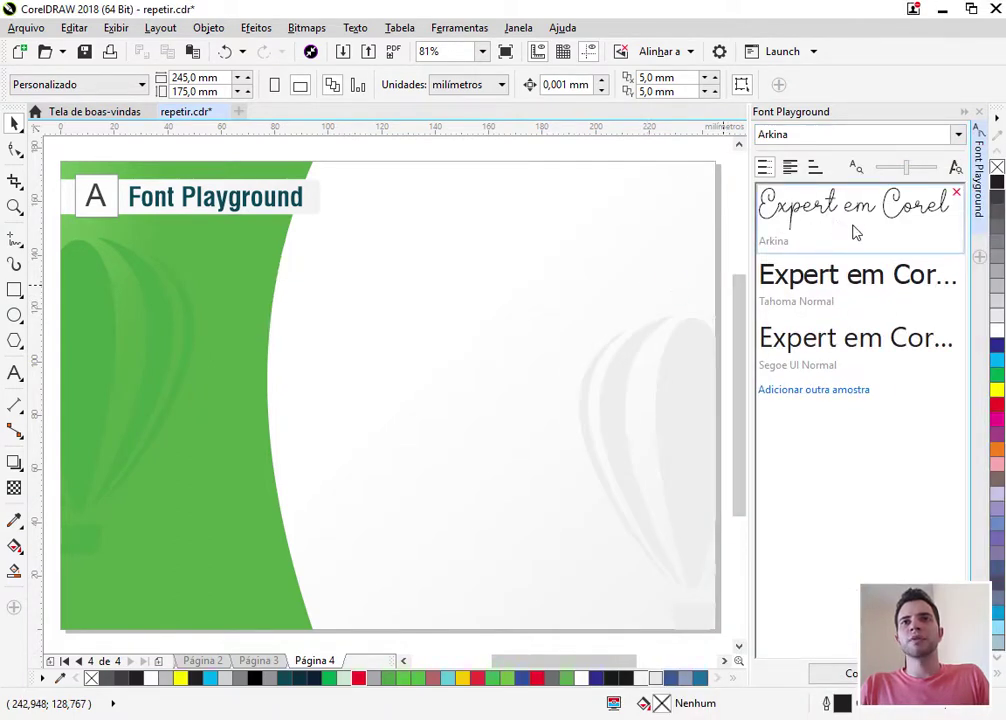
# Step: Set the font of the Tahoma sample in Font Playground to Tech Headlines
pyautogui.click(826, 291)
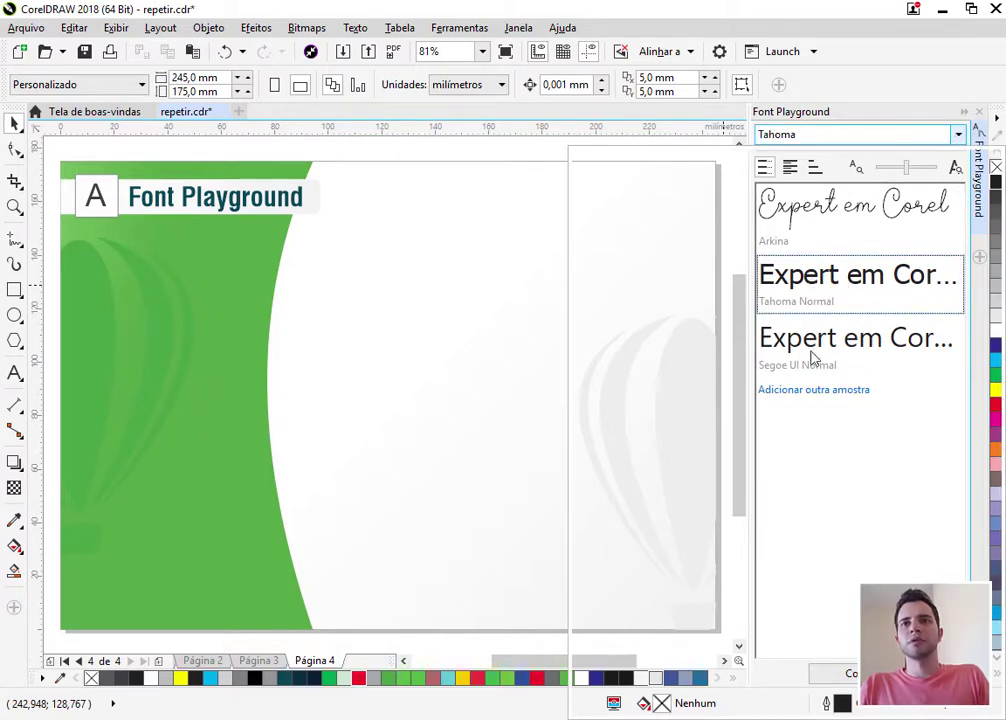
pyautogui.click(762, 378)
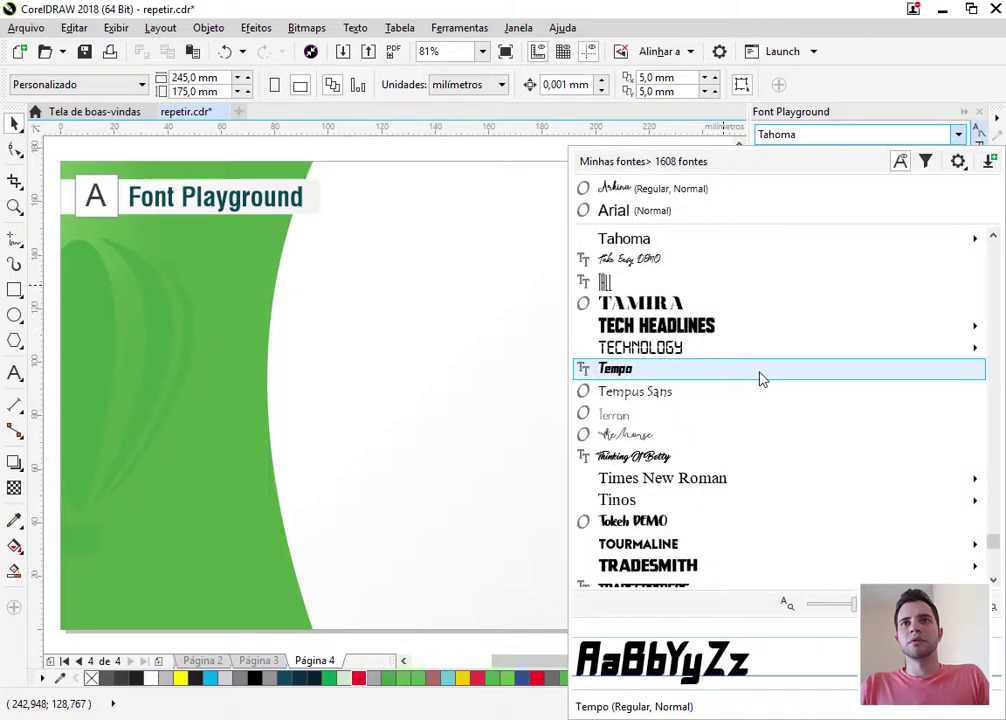
pyautogui.click(631, 328)
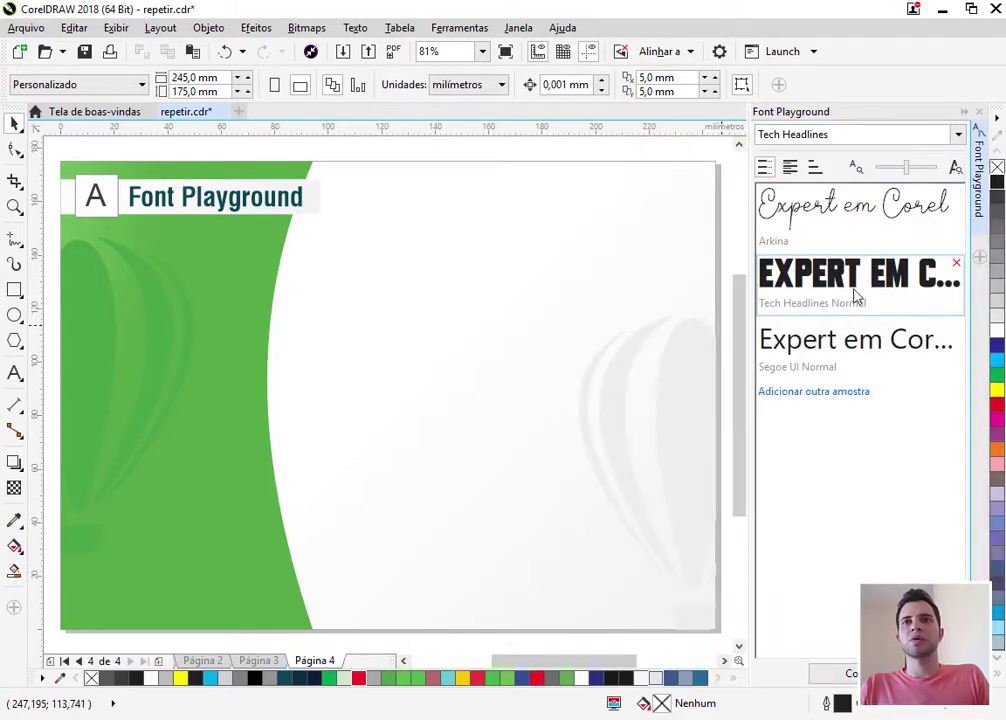
# Step: Set the font of the Segoe UI sample in Font Playground to Slim Joe
pyautogui.click(900, 345)
pyautogui.moveTo(756, 111); pyautogui.dragTo(728, 400)
pyautogui.scroll(-5, 668, 415)
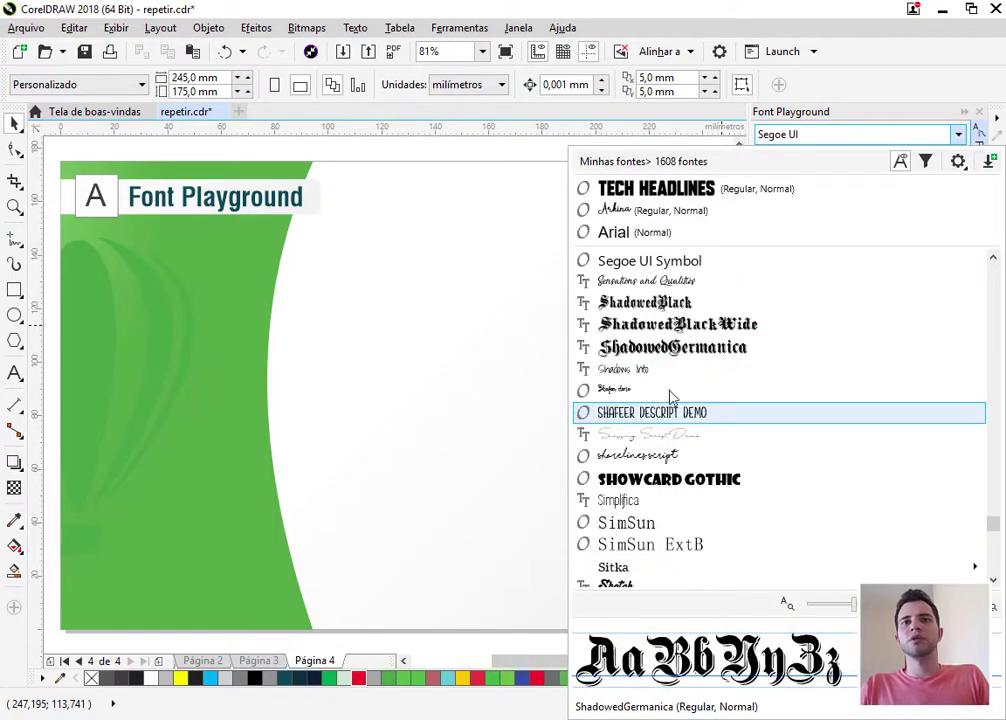
pyautogui.click(656, 396)
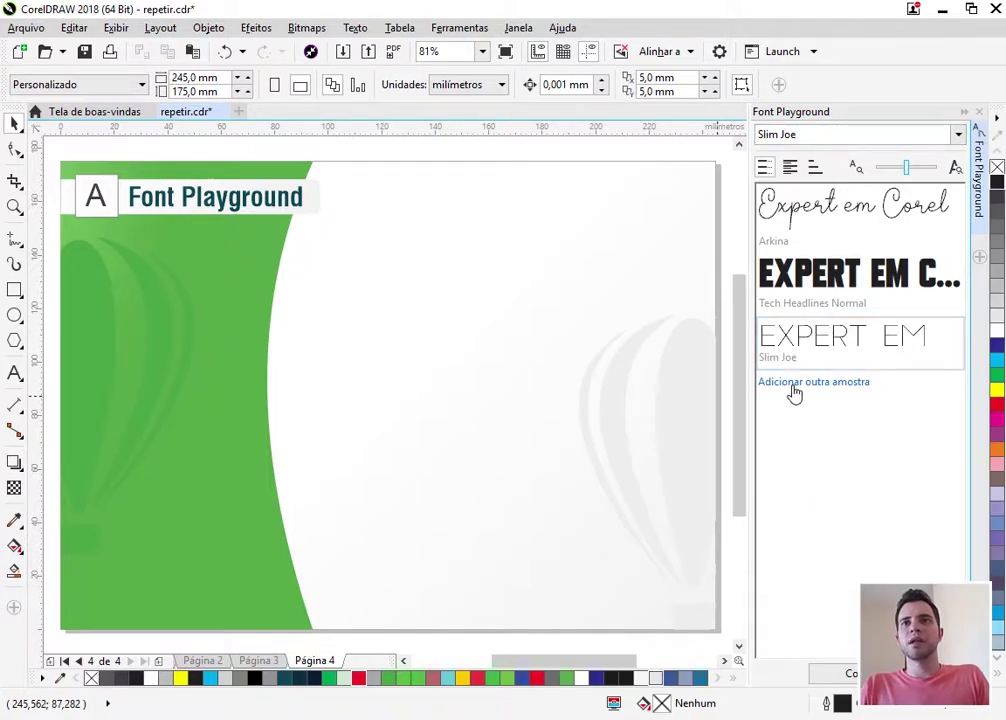
# Step: Add a fourth sample to Font Playground and widen the docker to show more of the sample text
pyautogui.click(840, 392)
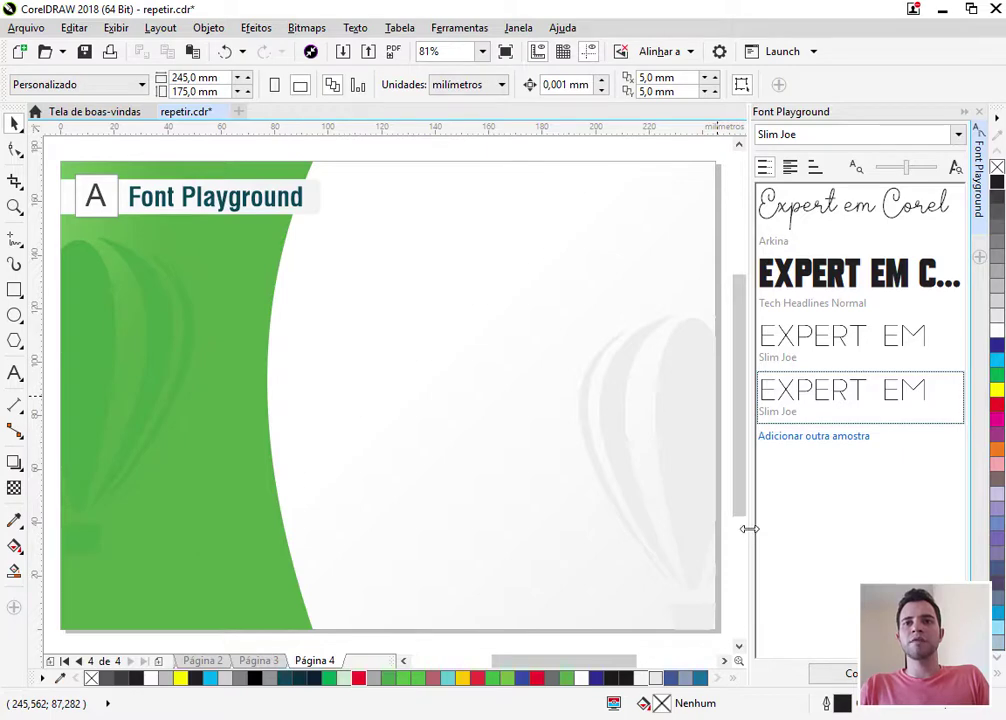
pyautogui.moveTo(749, 529); pyautogui.dragTo(637, 539)
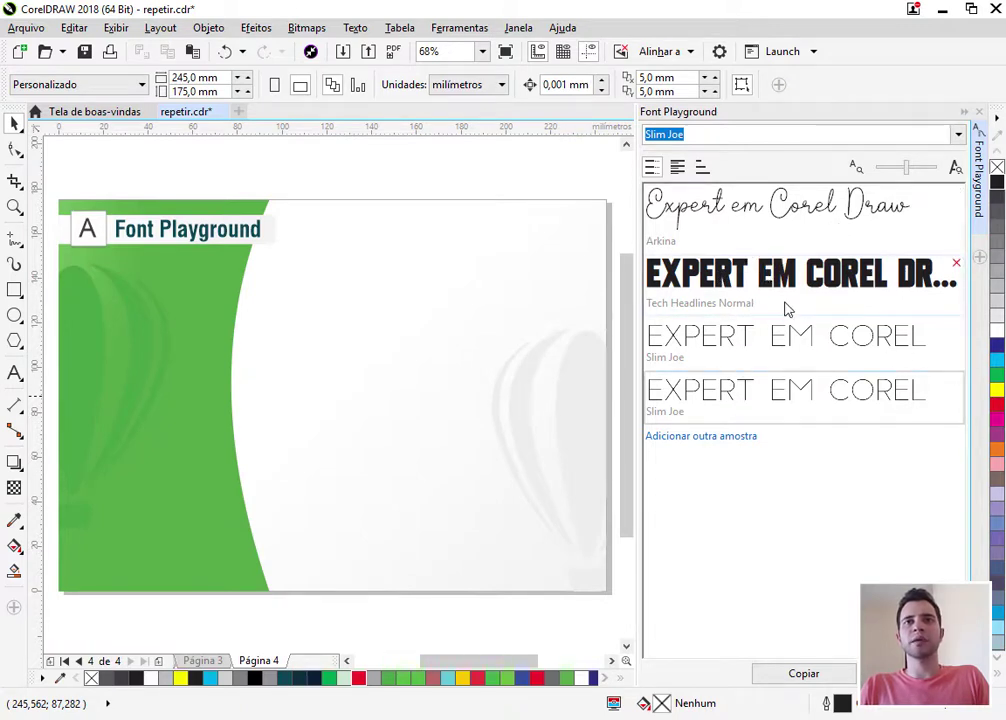
# Step: Preview the samples as multi-line text and the Tech Headlines sample as Cascata, and return to single-line view
pyautogui.click(677, 169)
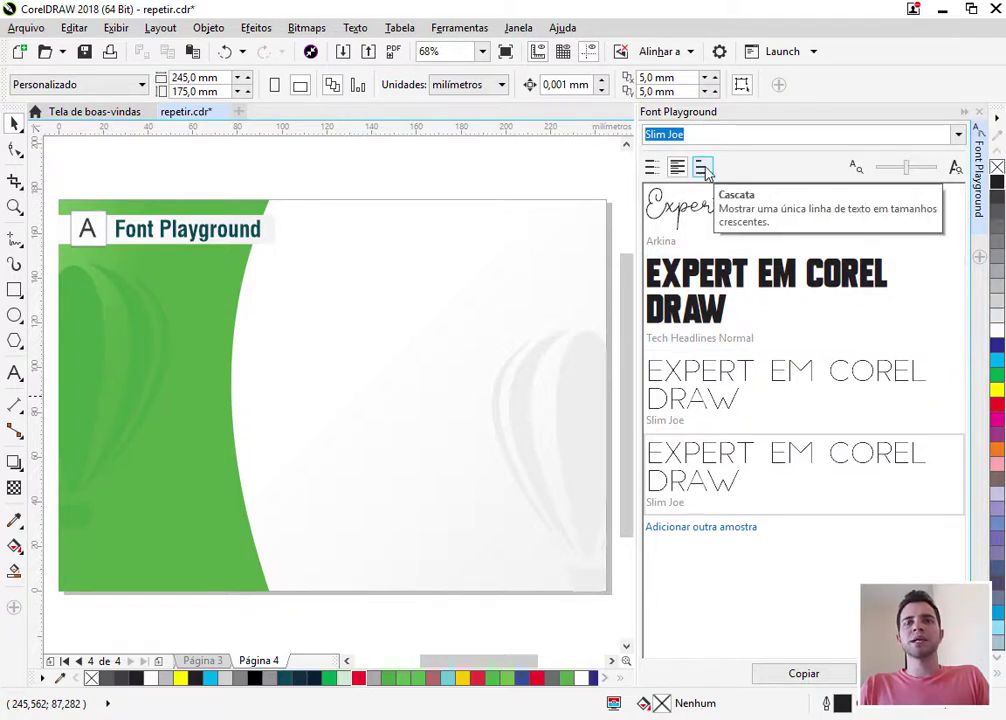
pyautogui.click(748, 284)
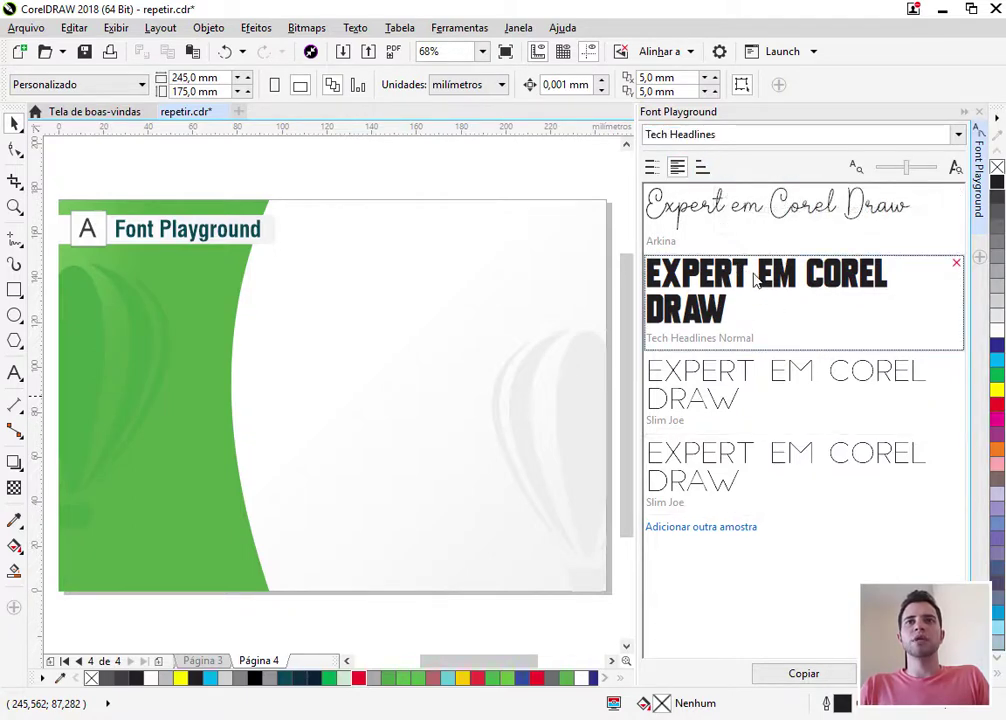
pyautogui.click(704, 169)
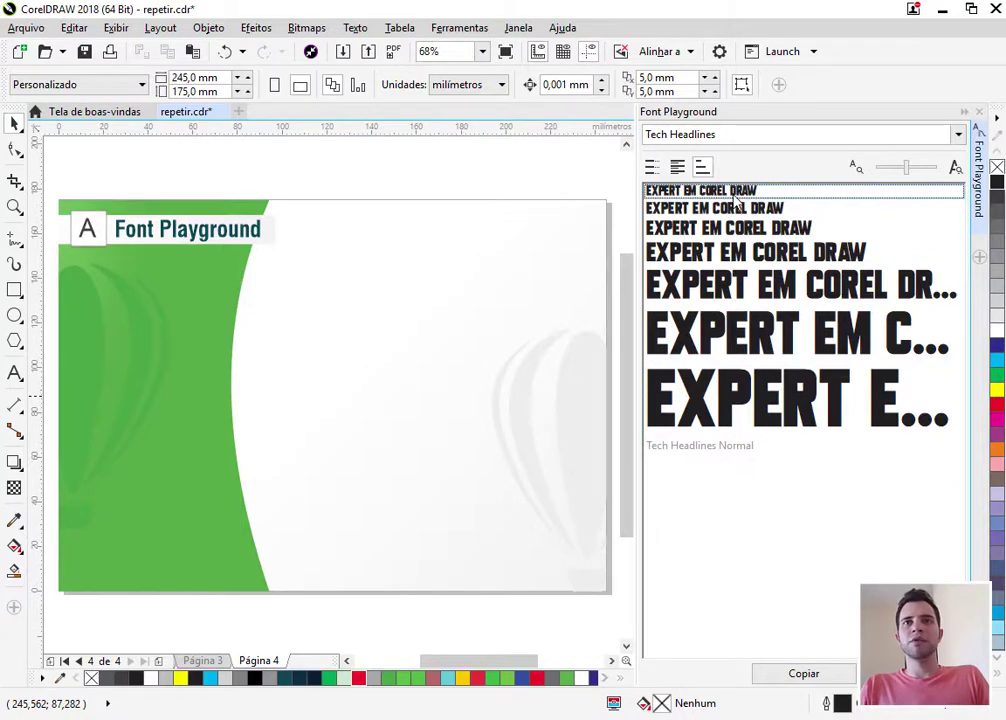
pyautogui.click(677, 167)
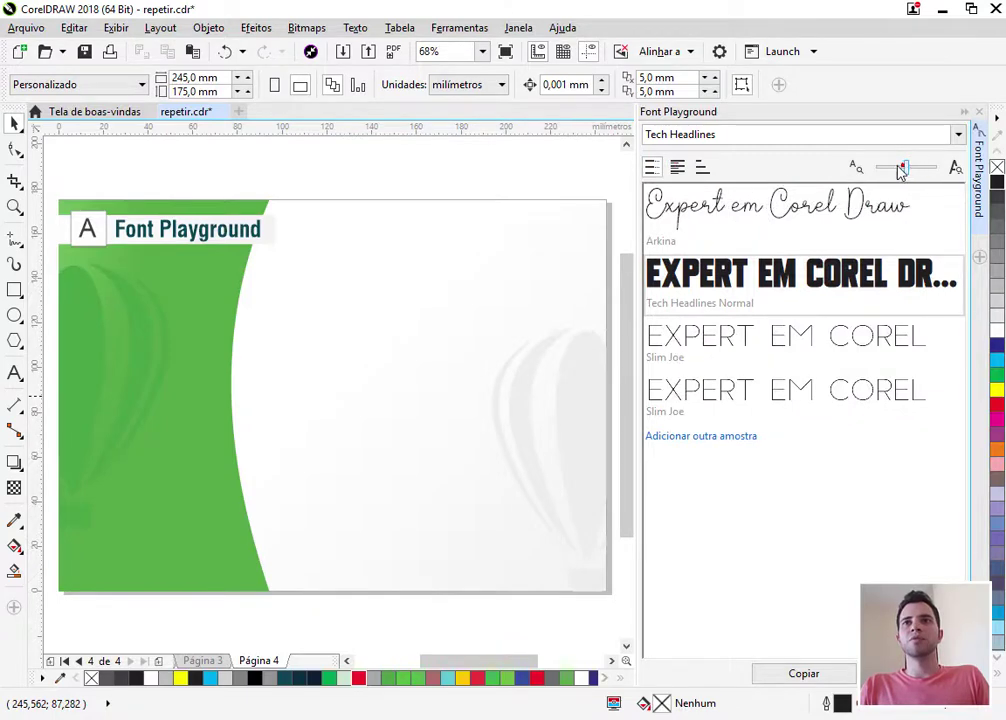
# Step: Shrink the Font Playground samples slightly and paste a copy of the Tech Headlines sample on the page at about X 151.8, Y 105.3 mm
pyautogui.moveTo(899, 172)
pyautogui.mouseDown()
pyautogui.moveTo(886, 173)
pyautogui.moveTo(938, 172)
pyautogui.moveTo(894, 173)
pyautogui.moveTo(903, 176)
pyautogui.mouseUp()
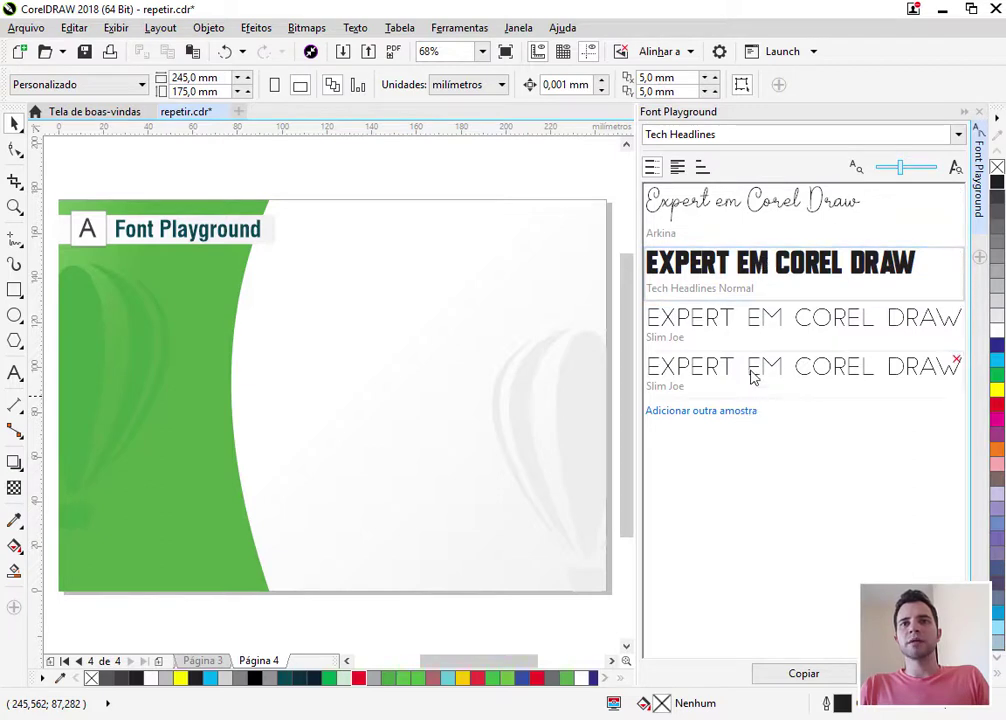
pyautogui.click(828, 318)
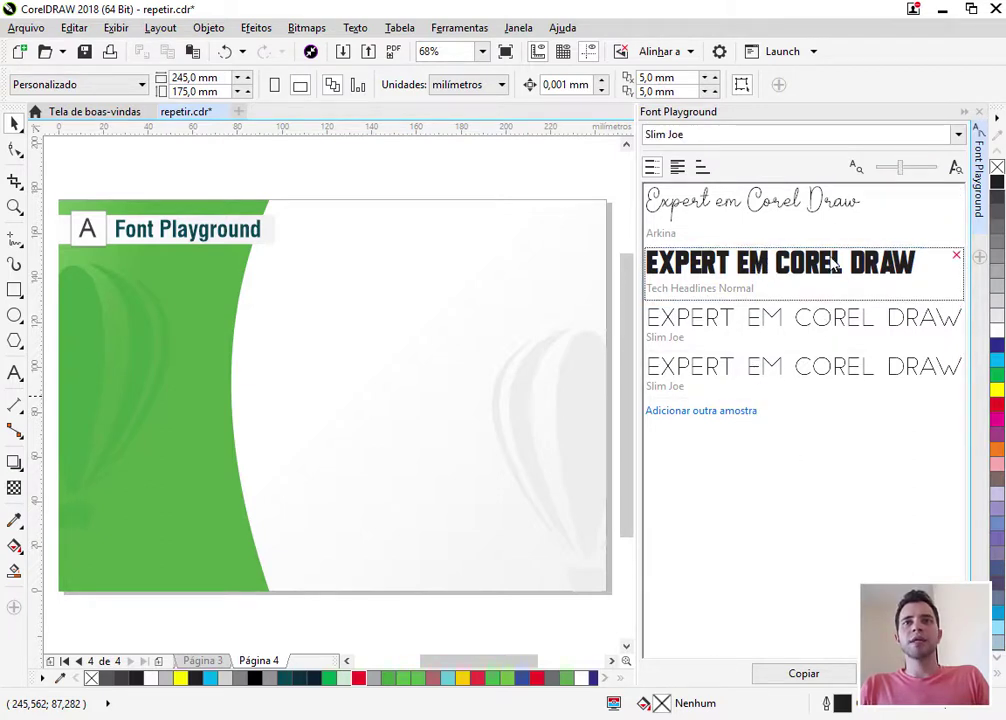
pyautogui.click(808, 272)
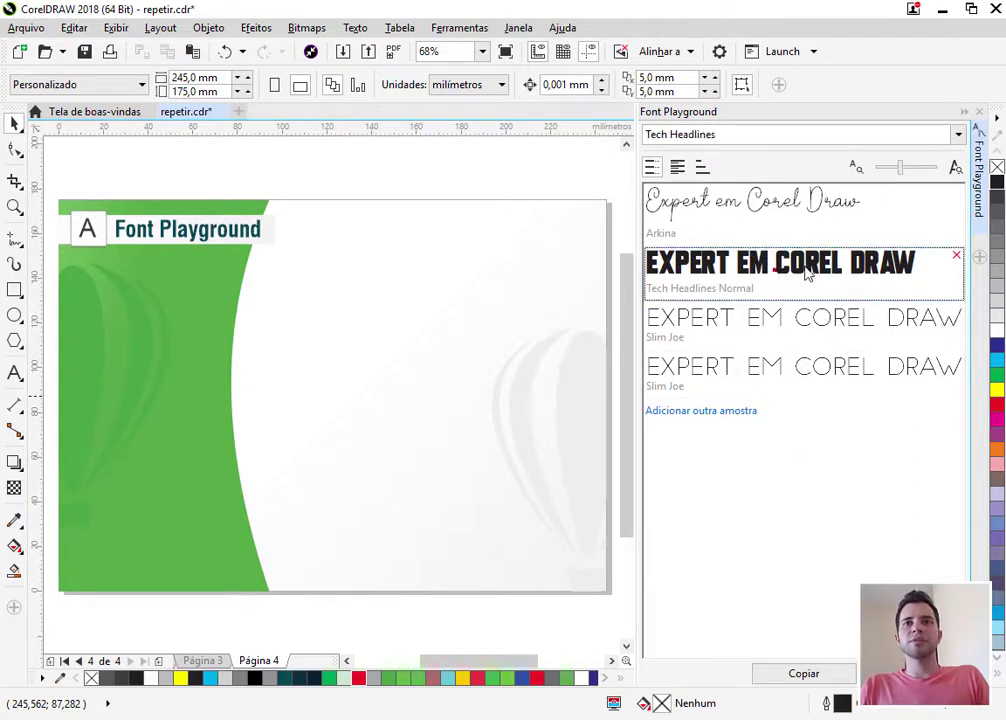
pyautogui.click(812, 672)
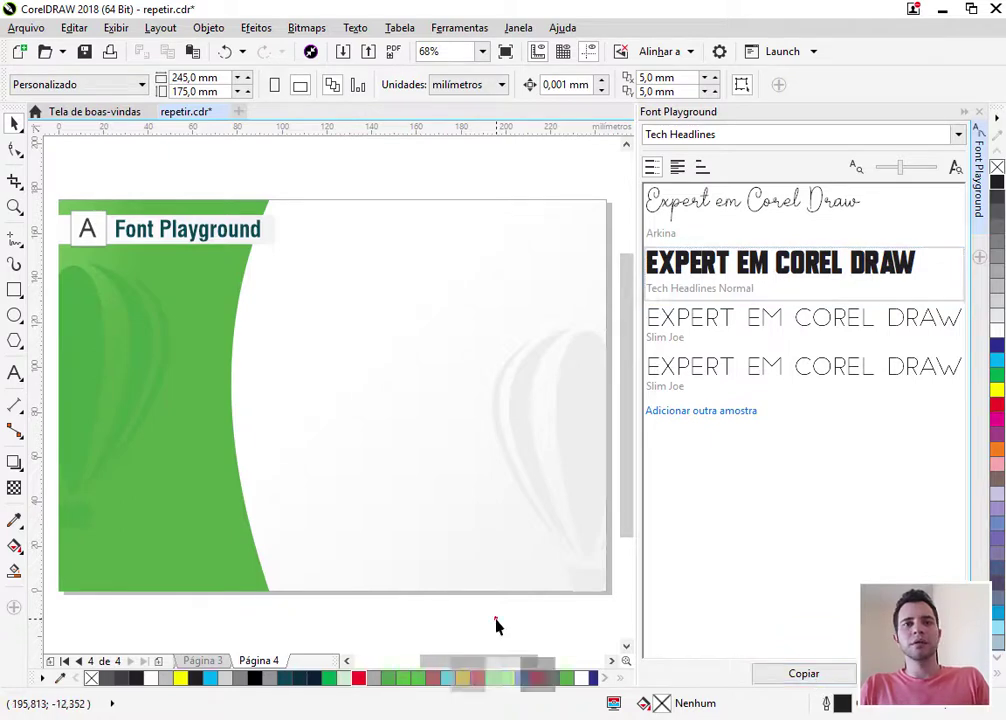
pyautogui.hotkey('ctrl', 'v')
pyautogui.moveTo(323, 398); pyautogui.dragTo(390, 362)
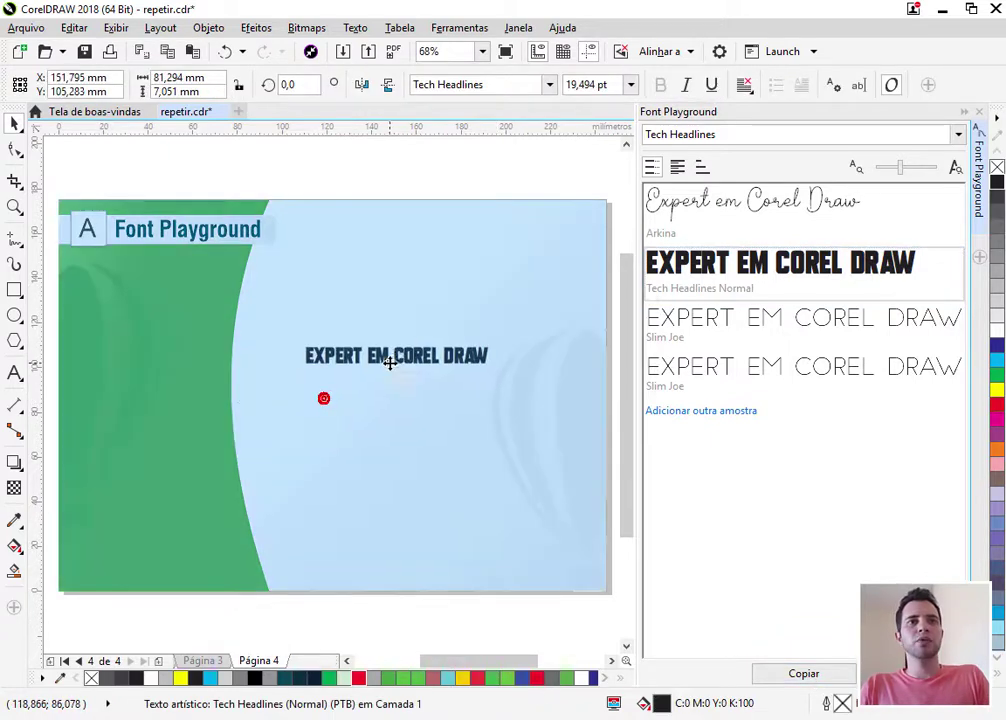
# Step: Narrow the Font Playground docker to give the page more room
pyautogui.scroll(3, 390, 362)
pyautogui.scroll(-2, 392, 333)
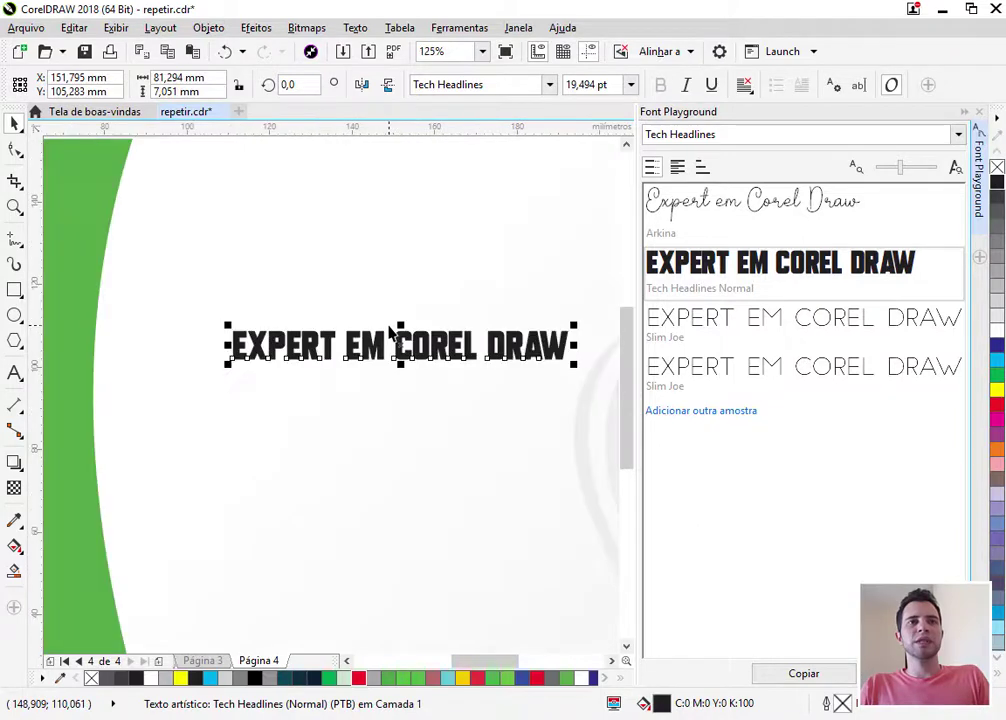
pyautogui.scroll(-2, 398, 343)
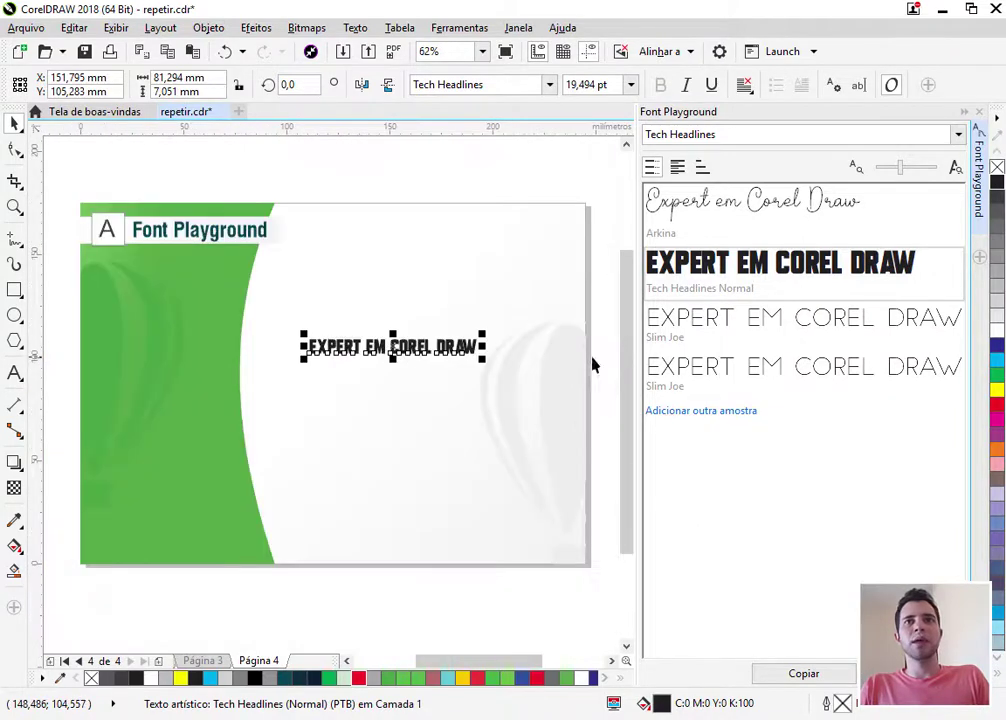
pyautogui.scroll(2, 442, 330)
pyautogui.scroll(-2, 446, 332)
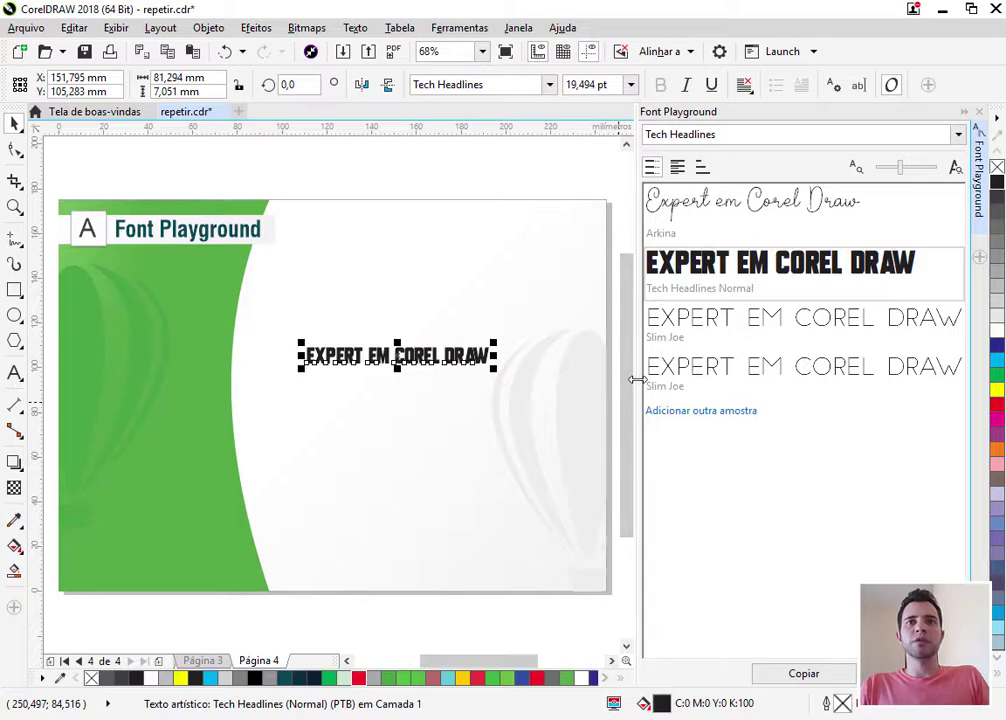
pyautogui.moveTo(637, 379); pyautogui.dragTo(752, 381)
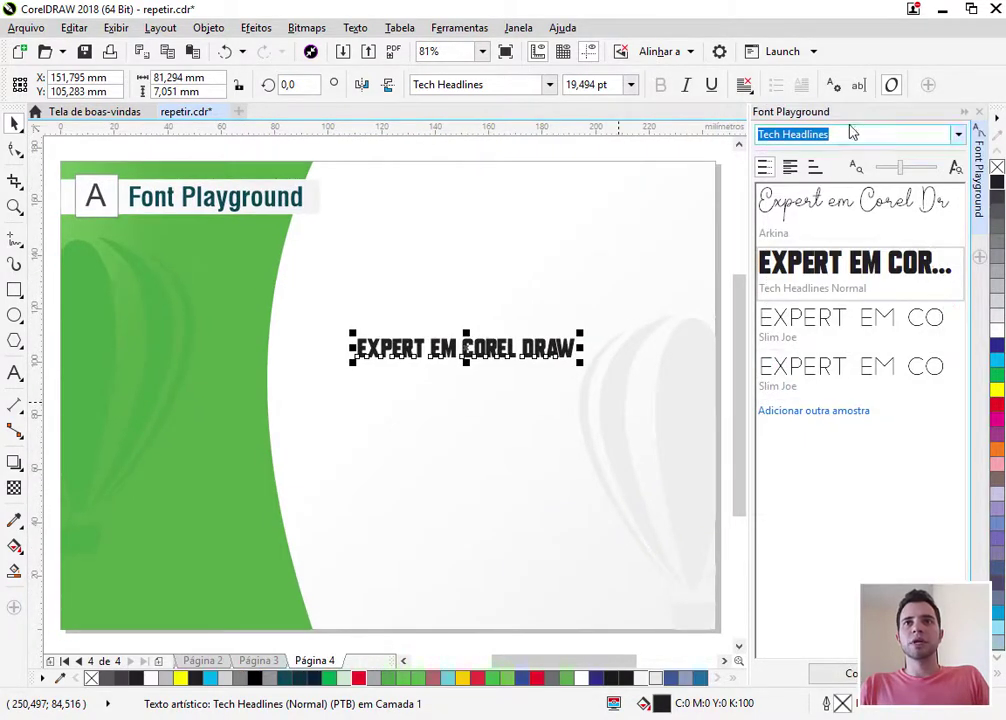
# Step: Duplicate the pasted text above the original, set the copy's font to Technology and place it at about X 158.5, Y 147.1 mm
pyautogui.moveTo(506, 348); pyautogui.dragTo(510, 231)
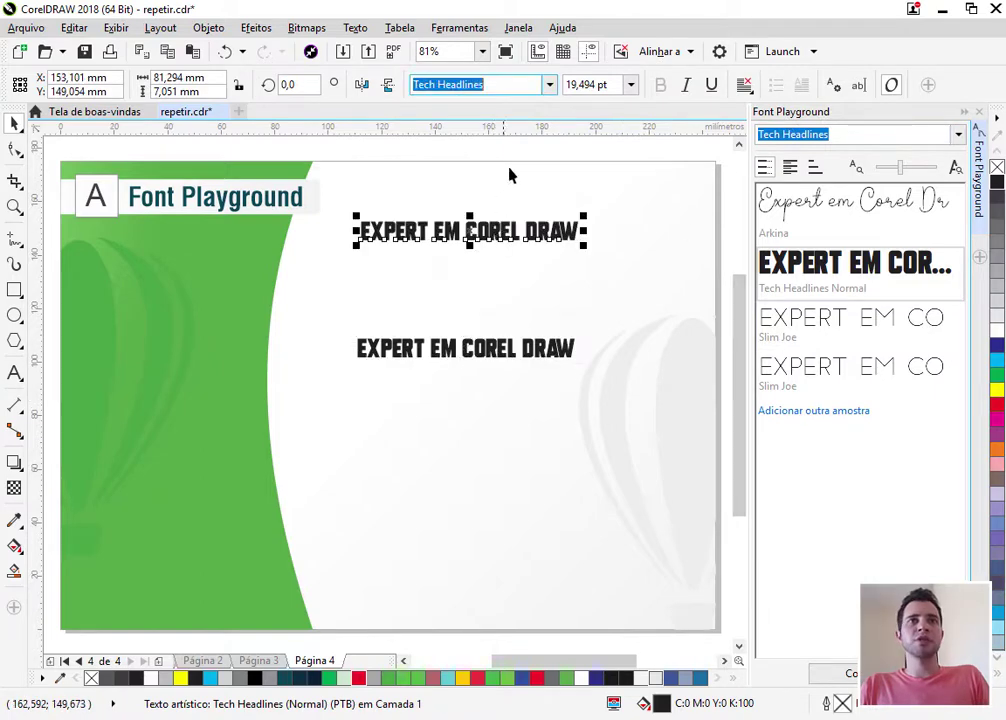
pyautogui.click(549, 84)
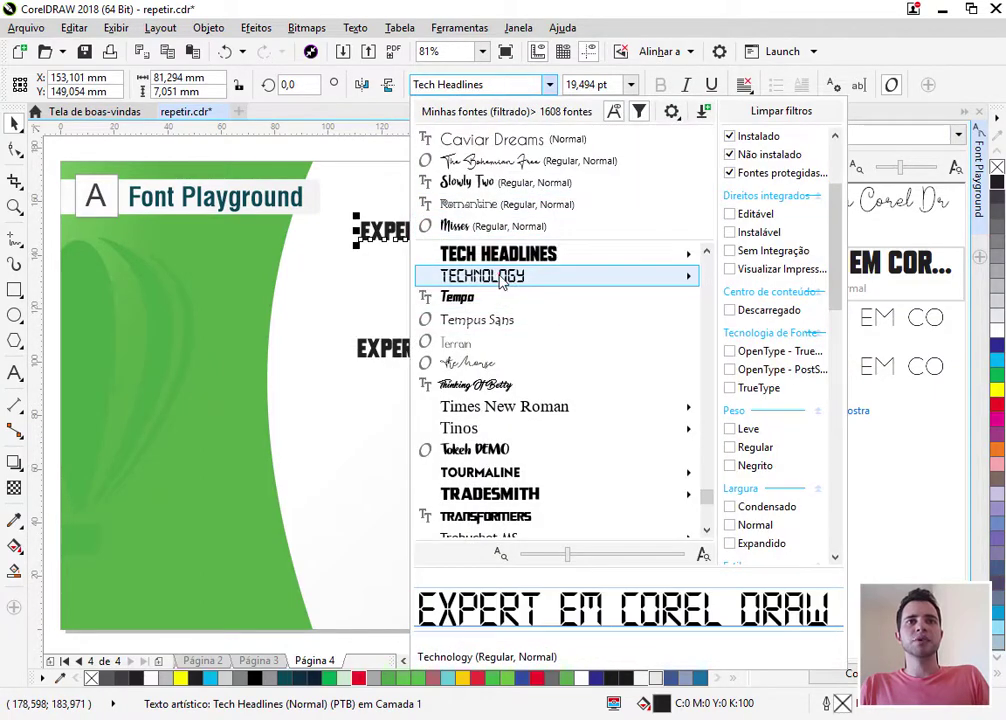
pyautogui.click(503, 280)
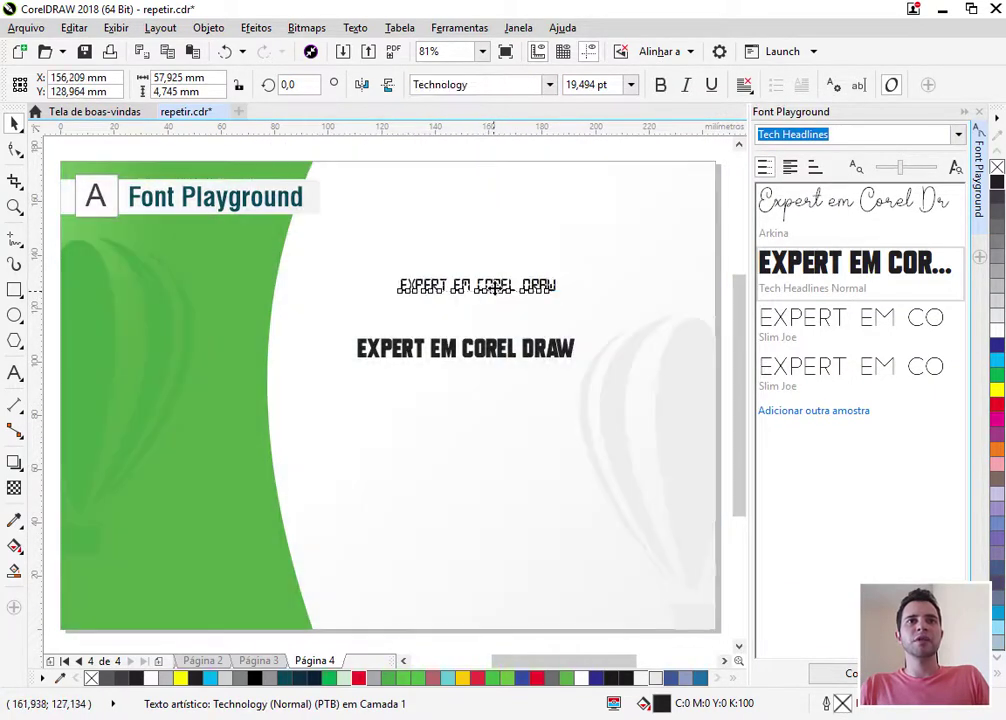
pyautogui.moveTo(493, 288); pyautogui.dragTo(499, 240)
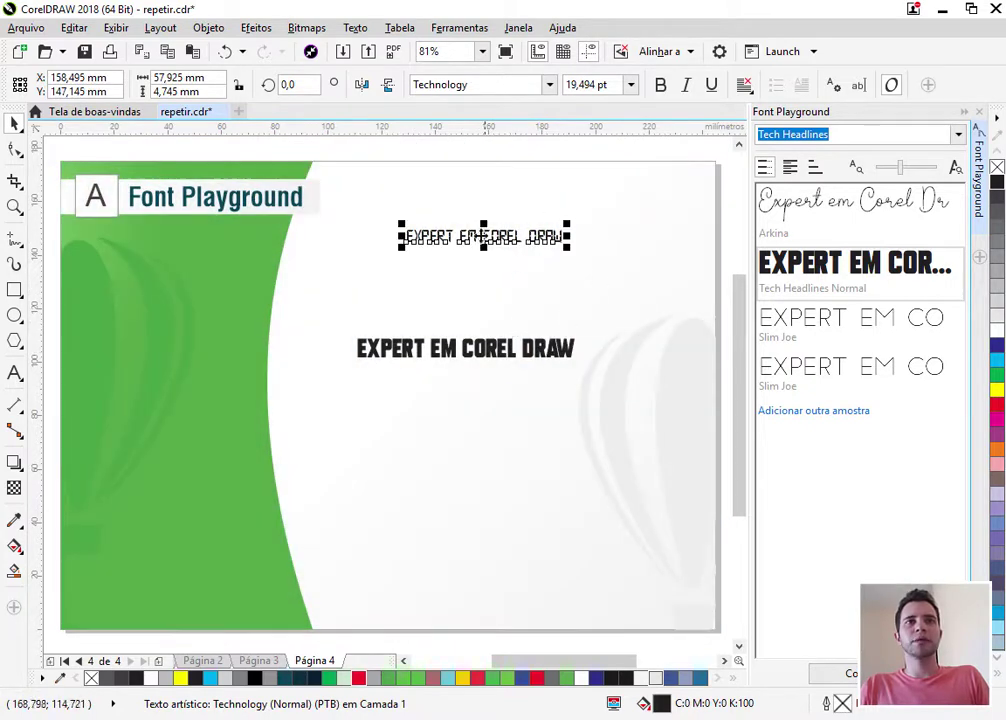